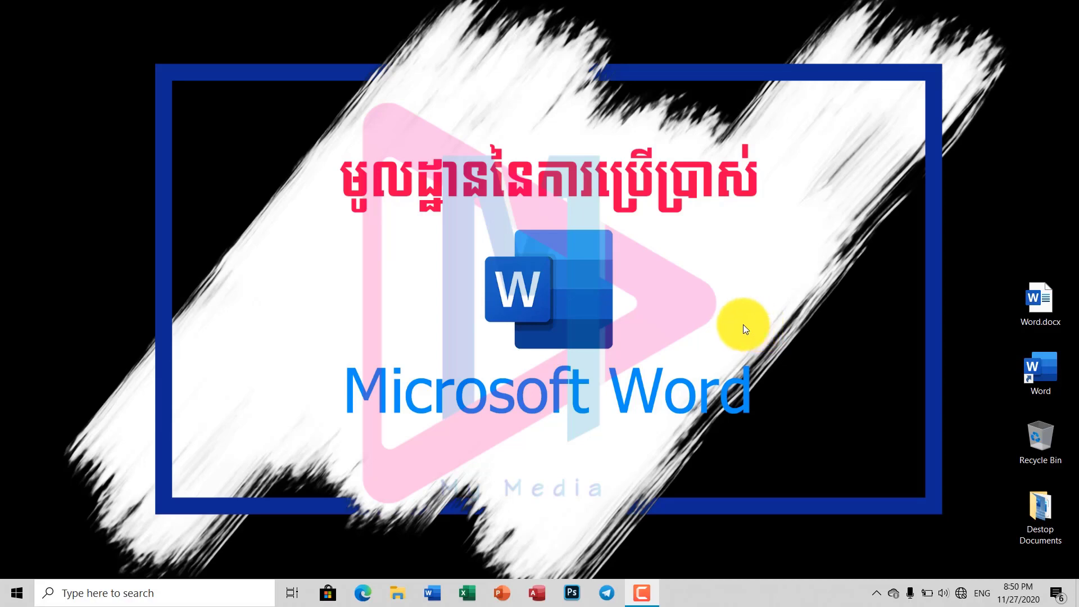
Launch Microsoft Word from its desktop shortcut to reach the start screen
{"action": "left_click", "coordinate": [698, 306]}
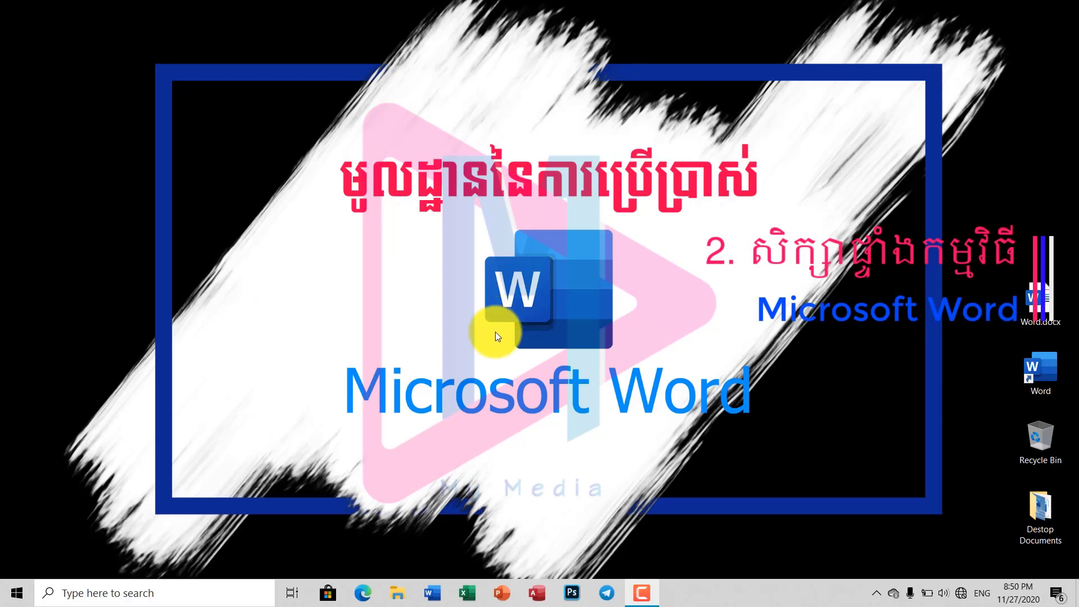
{"action": "double_click", "coordinate": [1036, 364]}
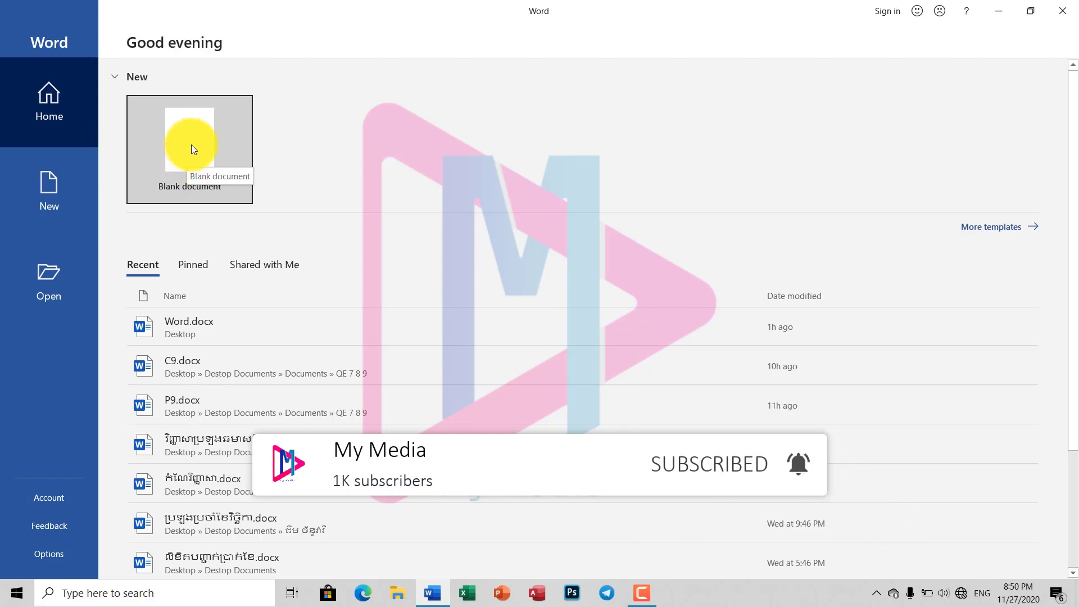
Create a blank document and show the quick access toolbar above the ribbon
{"action": "left_click", "coordinate": [192, 147]}
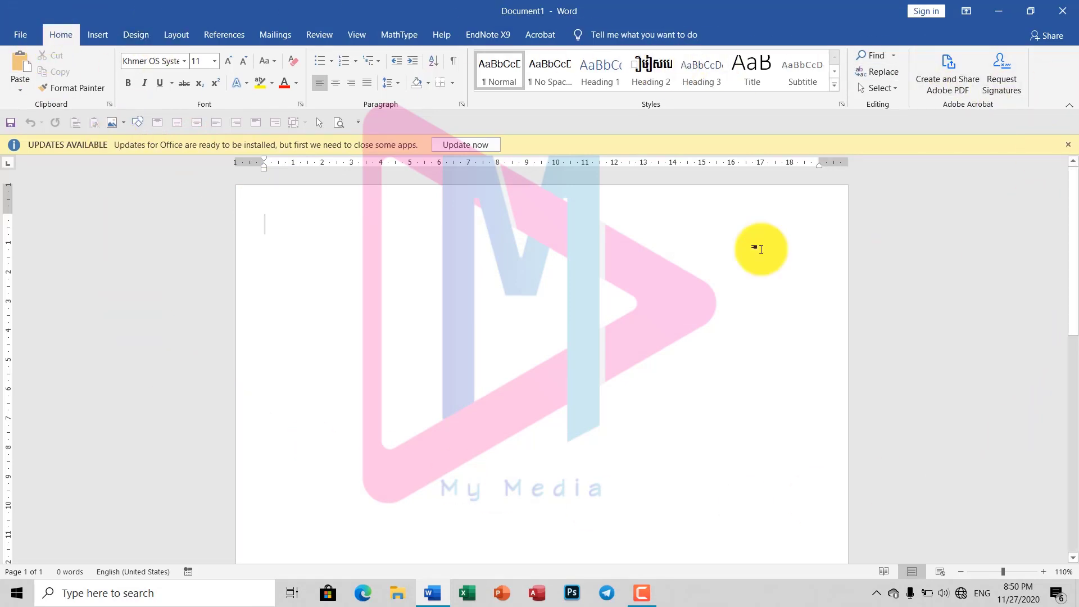
{"action": "left_click", "coordinate": [357, 122]}
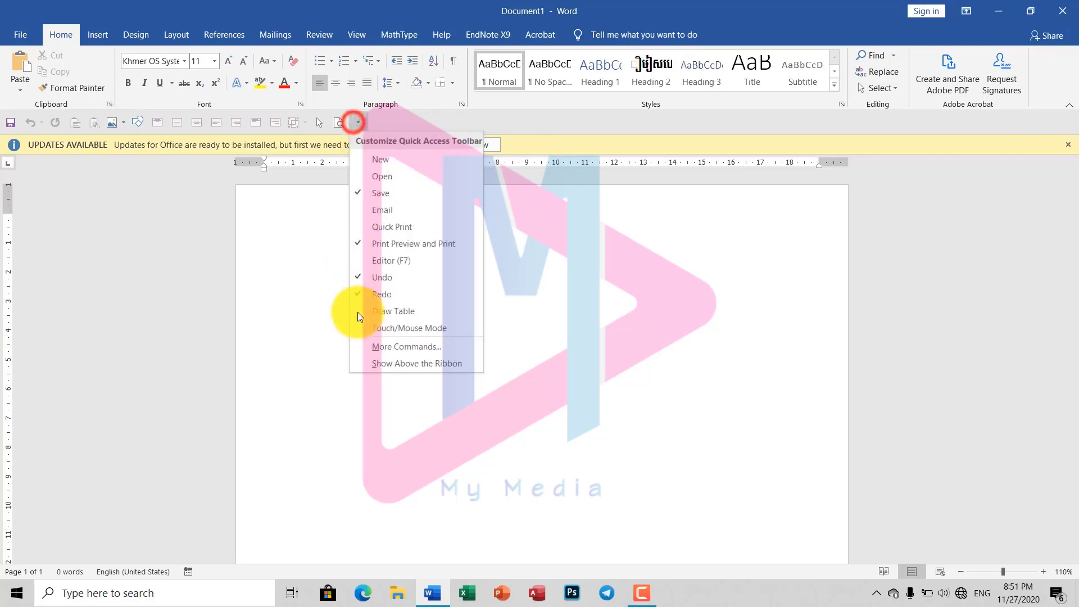
{"action": "left_click", "coordinate": [388, 369]}
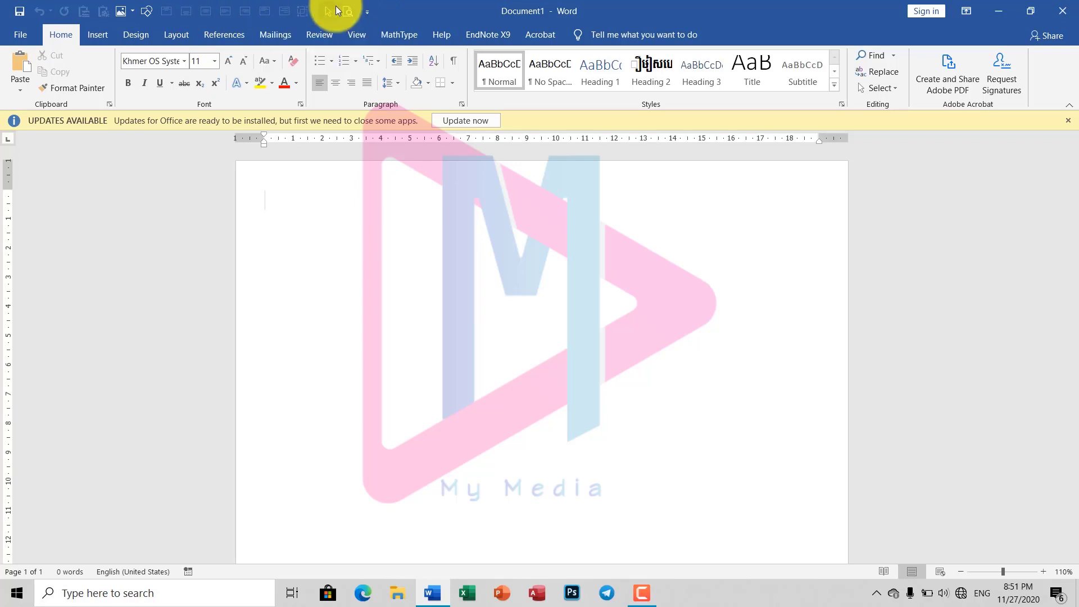
Preview the Save page and the Print Preview page from the quick access toolbar, returning to Document1 each time
{"action": "left_click", "coordinate": [19, 12]}
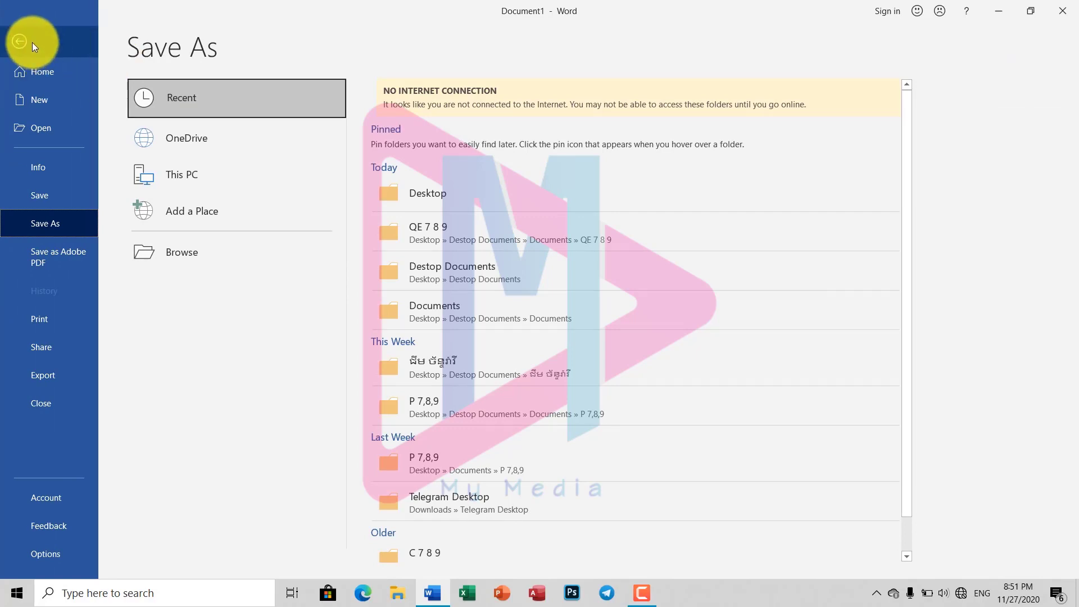
{"action": "left_click", "coordinate": [32, 42]}
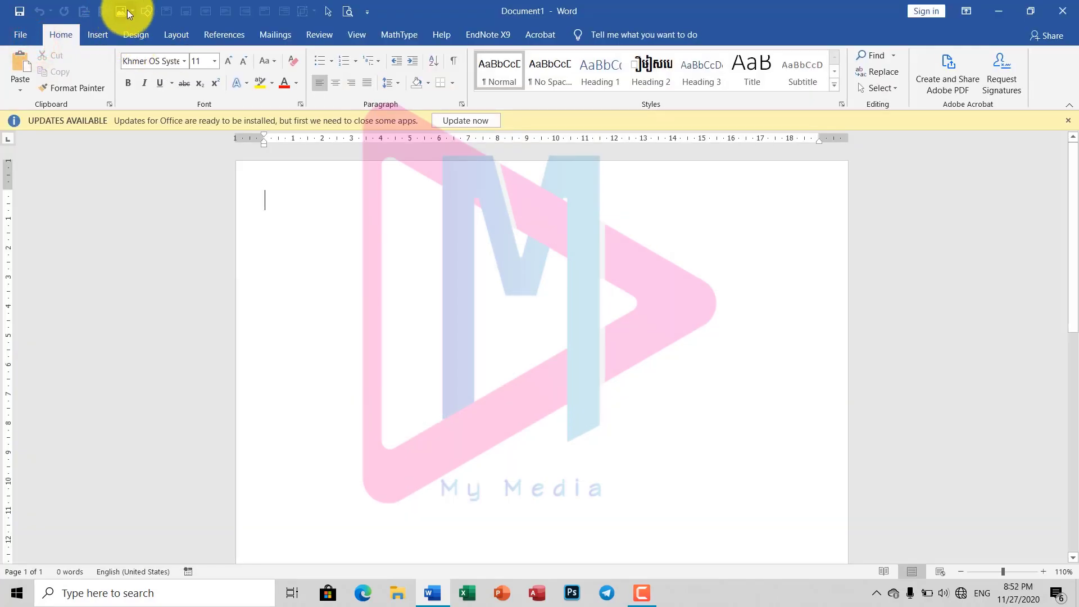
{"action": "left_click", "coordinate": [352, 12]}
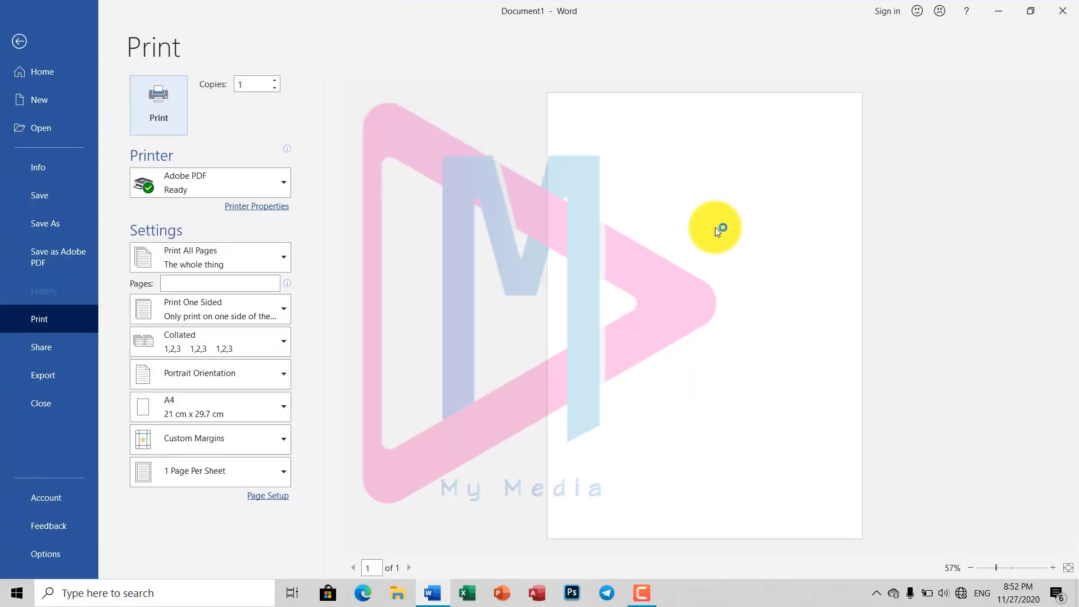
{"action": "left_click", "coordinate": [39, 43]}
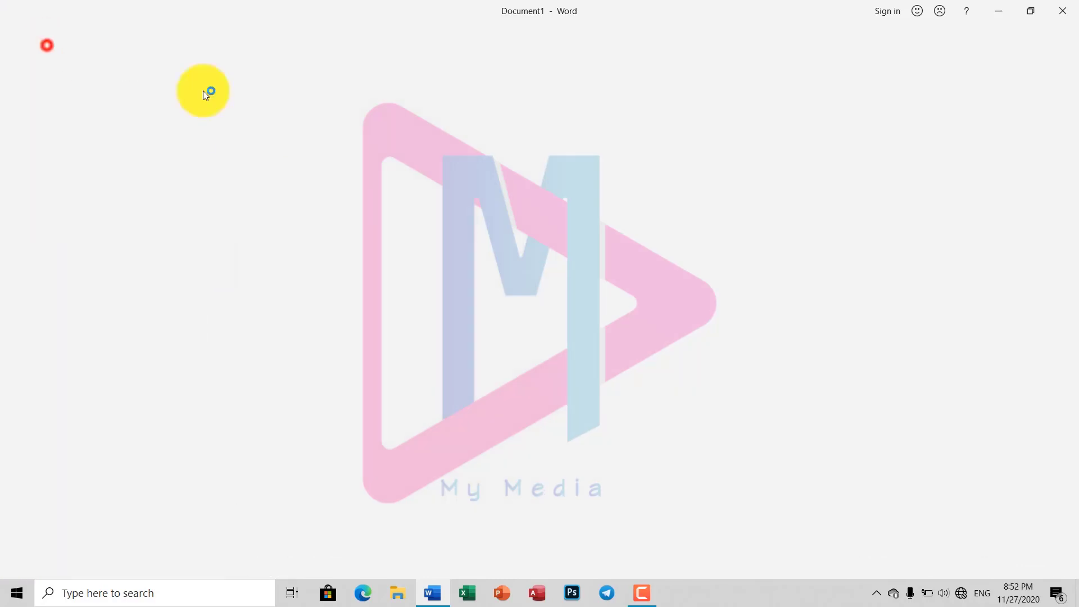
{"action": "left_click", "coordinate": [368, 12]}
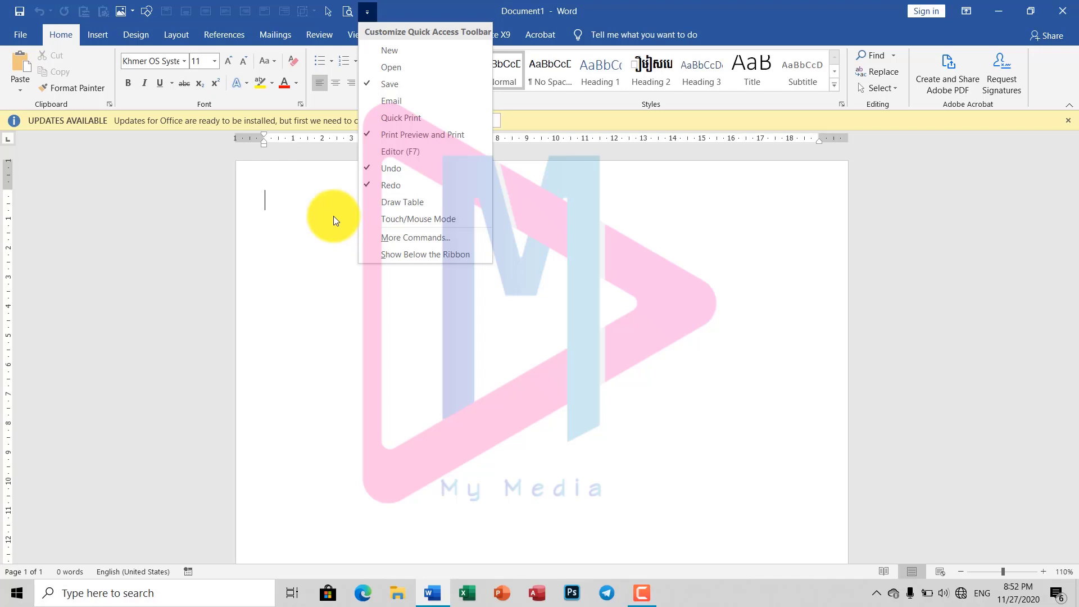
Add the Open command to the quick access toolbar, try it, then remove it
{"action": "left_click", "coordinate": [305, 201]}
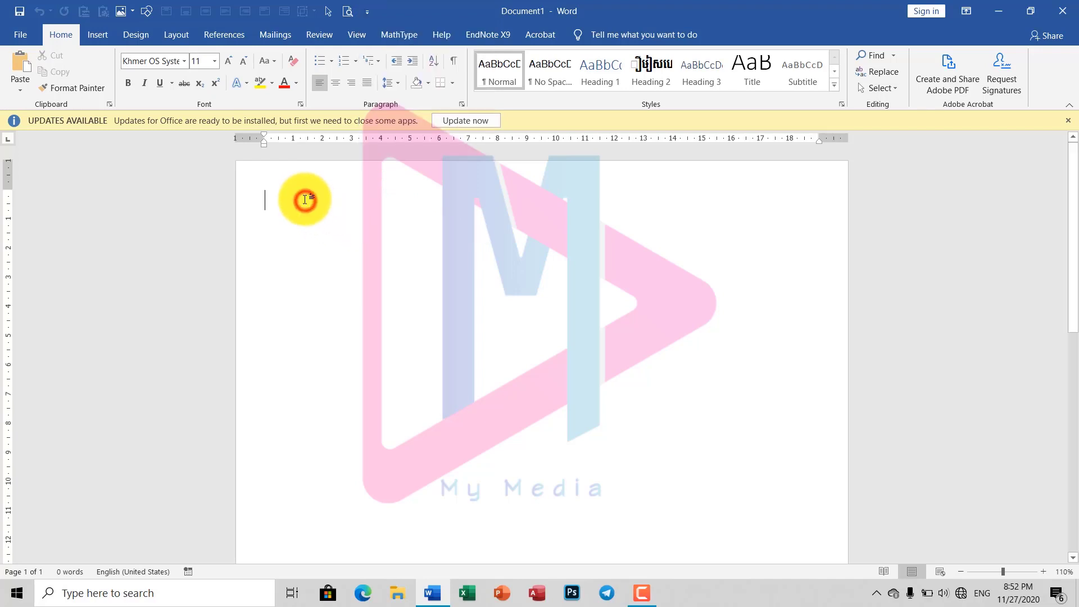
{"action": "left_click", "coordinate": [368, 11]}
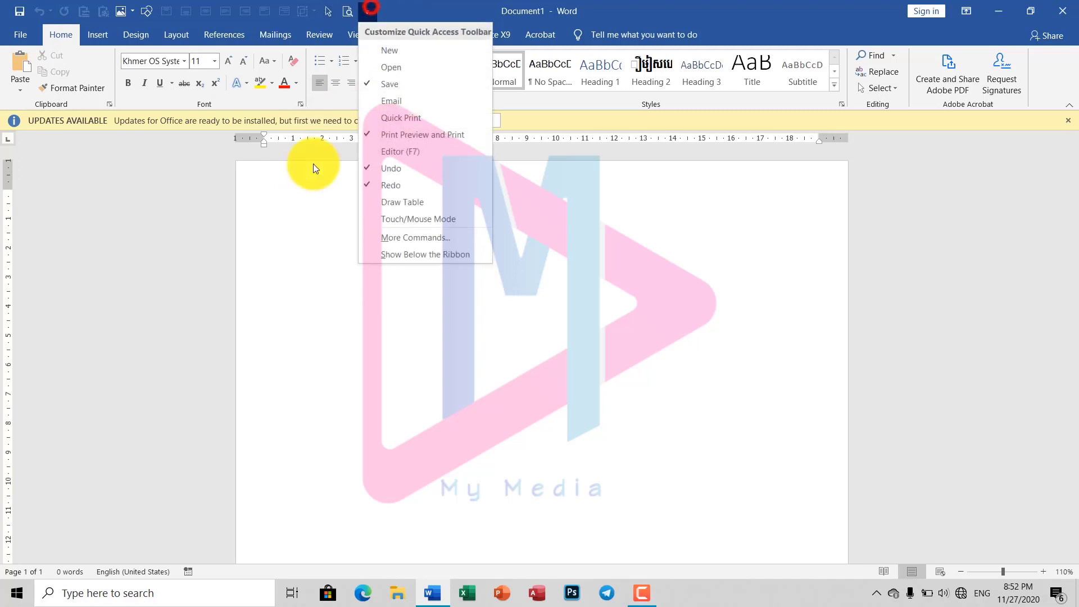
{"action": "left_click", "coordinate": [373, 66]}
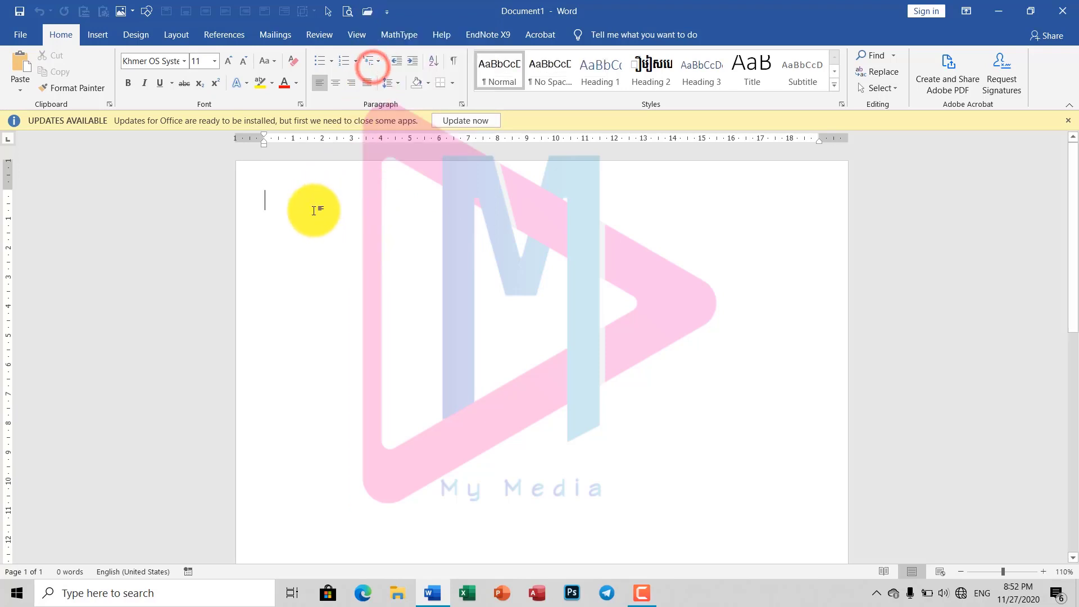
{"action": "left_click", "coordinate": [372, 16]}
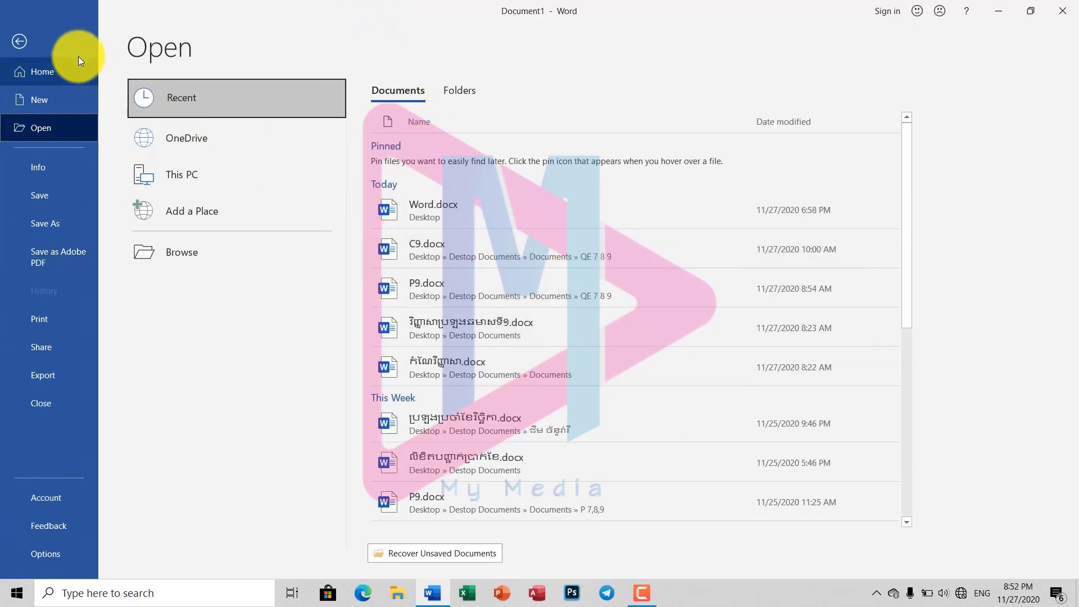
{"action": "left_click", "coordinate": [26, 45]}
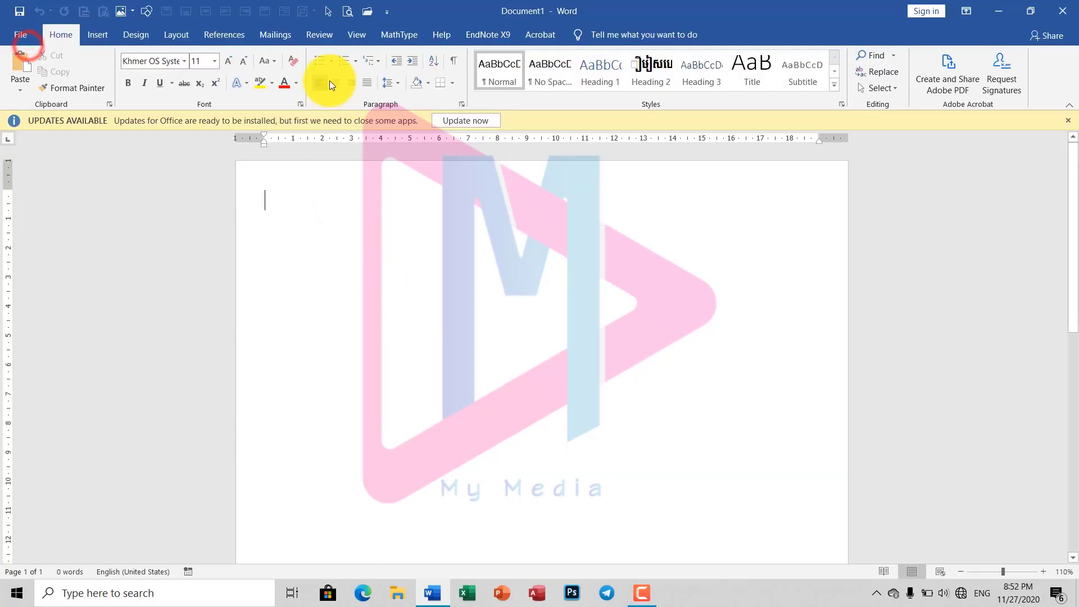
{"action": "left_click", "coordinate": [392, 15]}
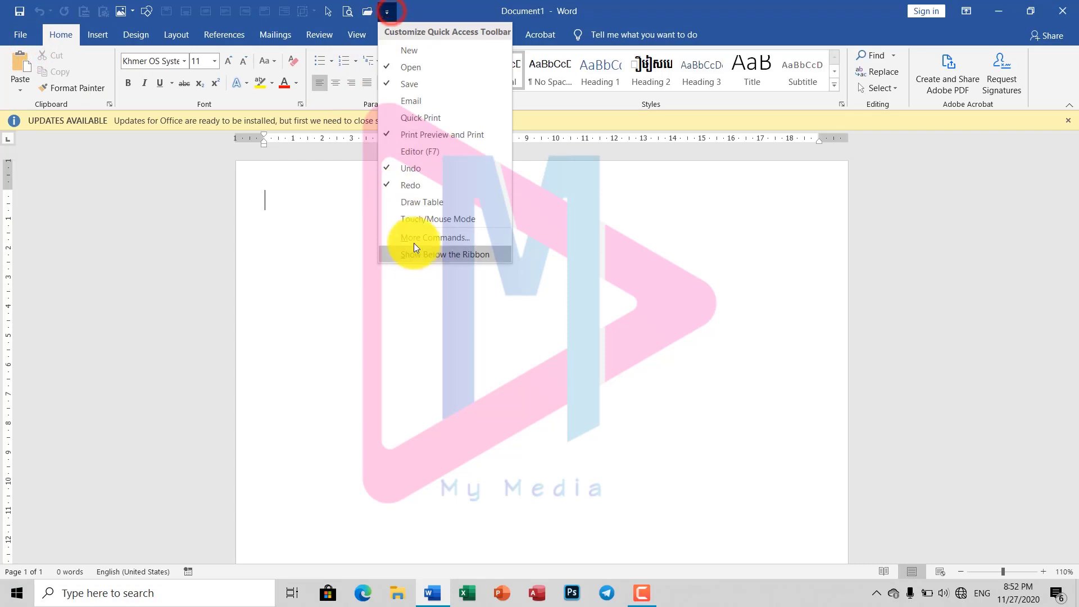
{"action": "left_click", "coordinate": [388, 66]}
Add the New command, create blank Document2, and switch back to Document1
{"action": "left_click", "coordinate": [370, 15]}
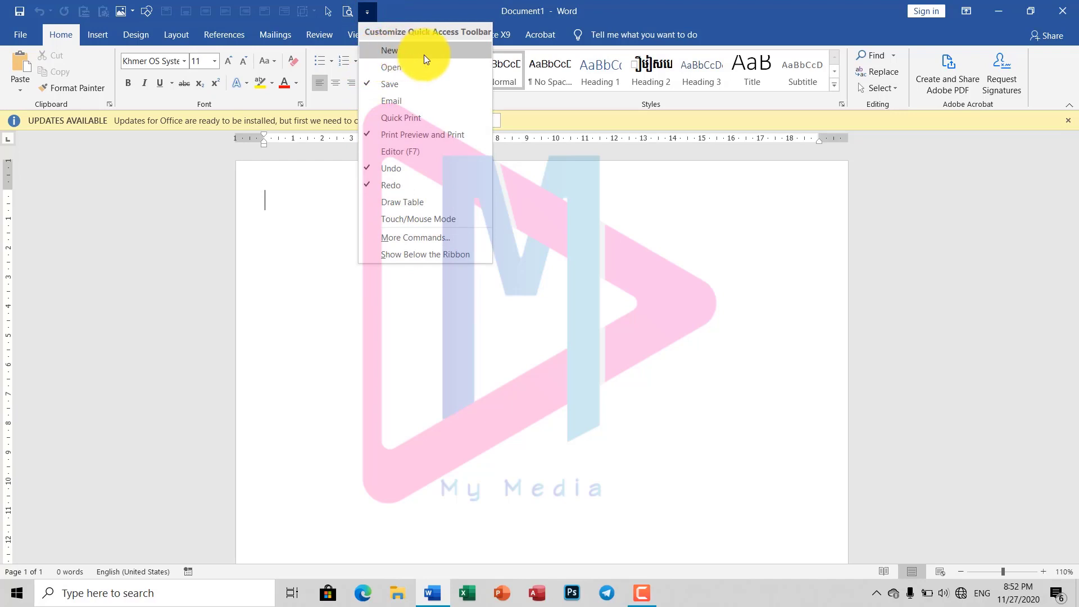
{"action": "left_click", "coordinate": [382, 51]}
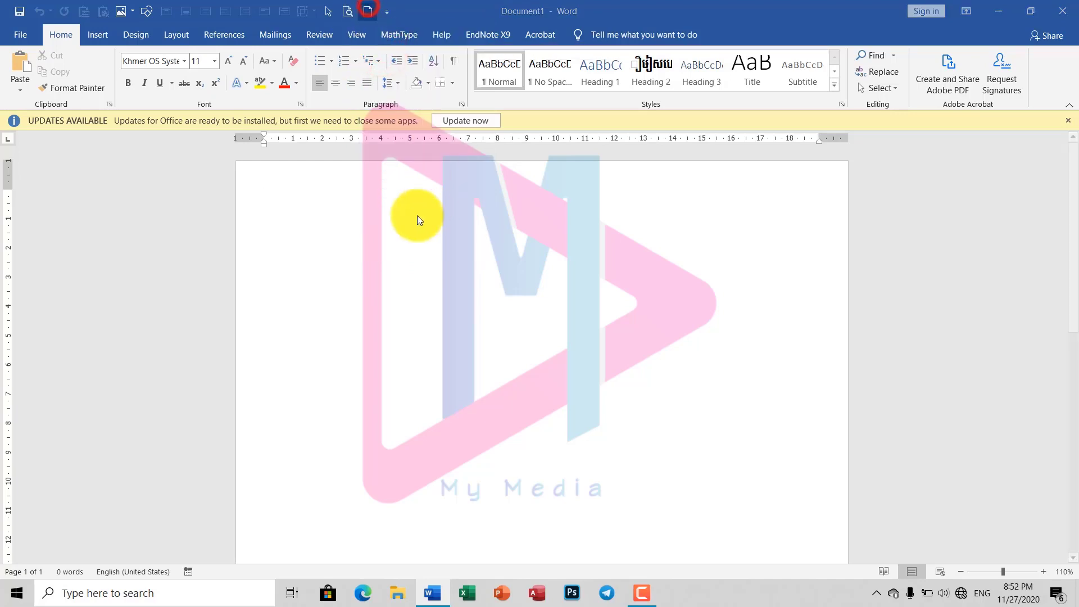
{"action": "key", "text": "ctrl+n"}
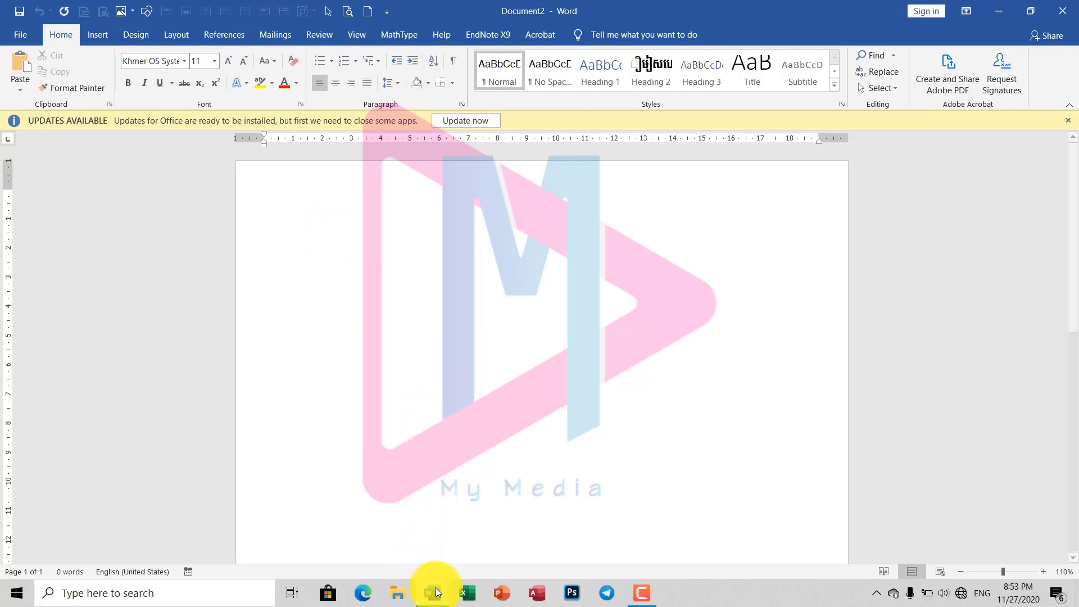
{"action": "left_click", "coordinate": [437, 591]}
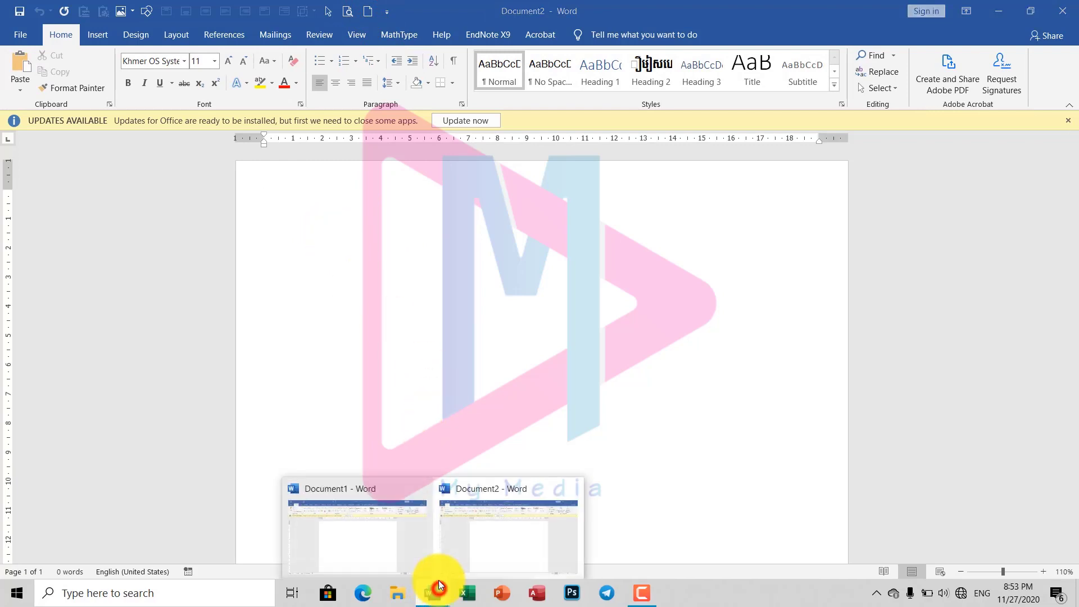
{"action": "left_click", "coordinate": [336, 538]}
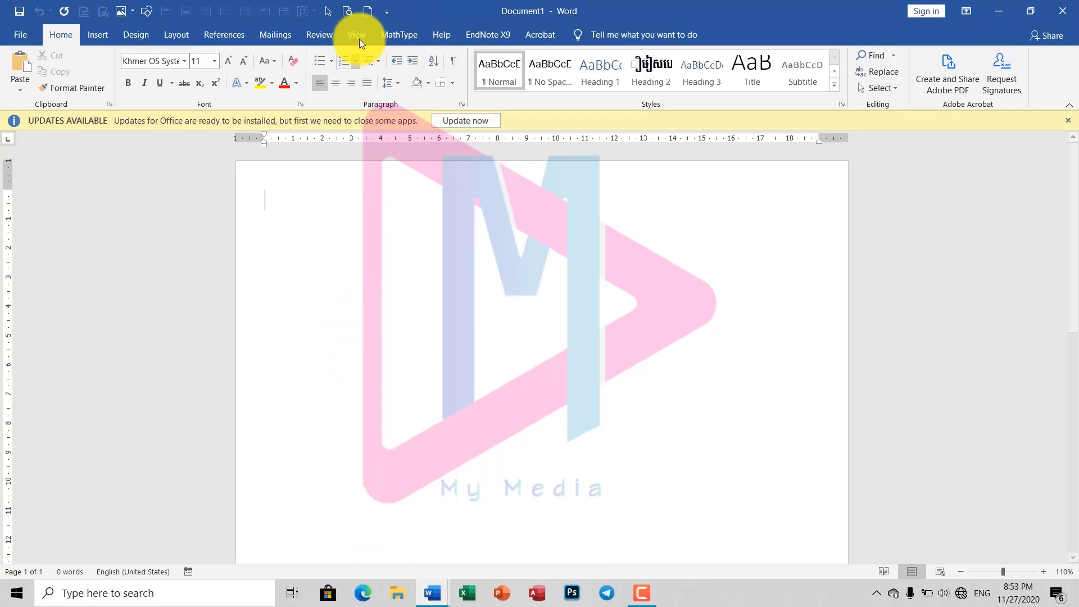
Add Copy from Popular Commands to the quick access toolbar in Word Options, adjusting its order, and confirm
{"action": "left_click", "coordinate": [384, 11]}
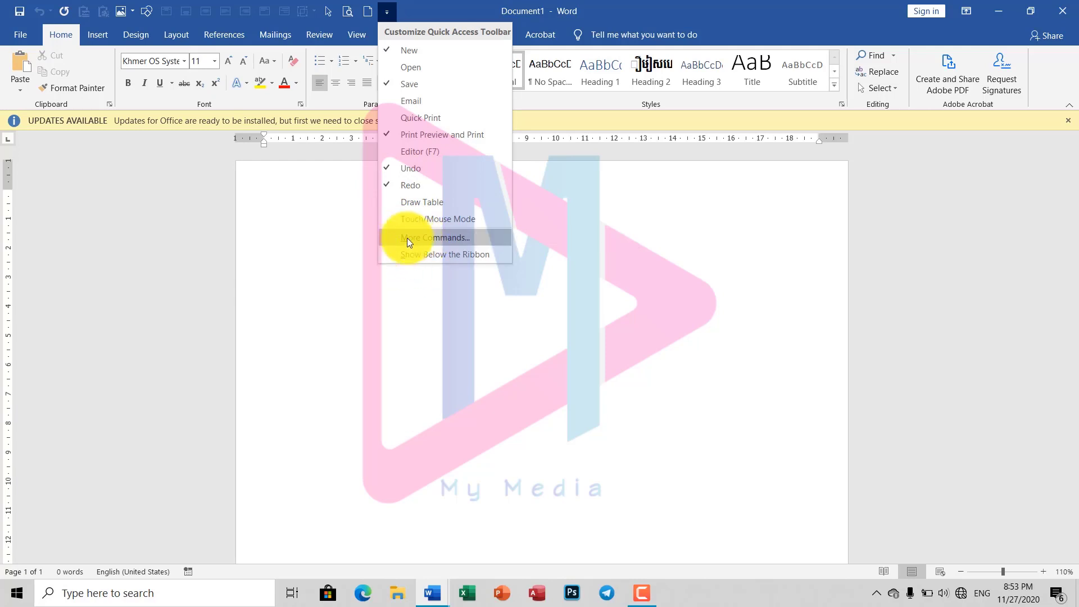
{"action": "left_click", "coordinate": [449, 237]}
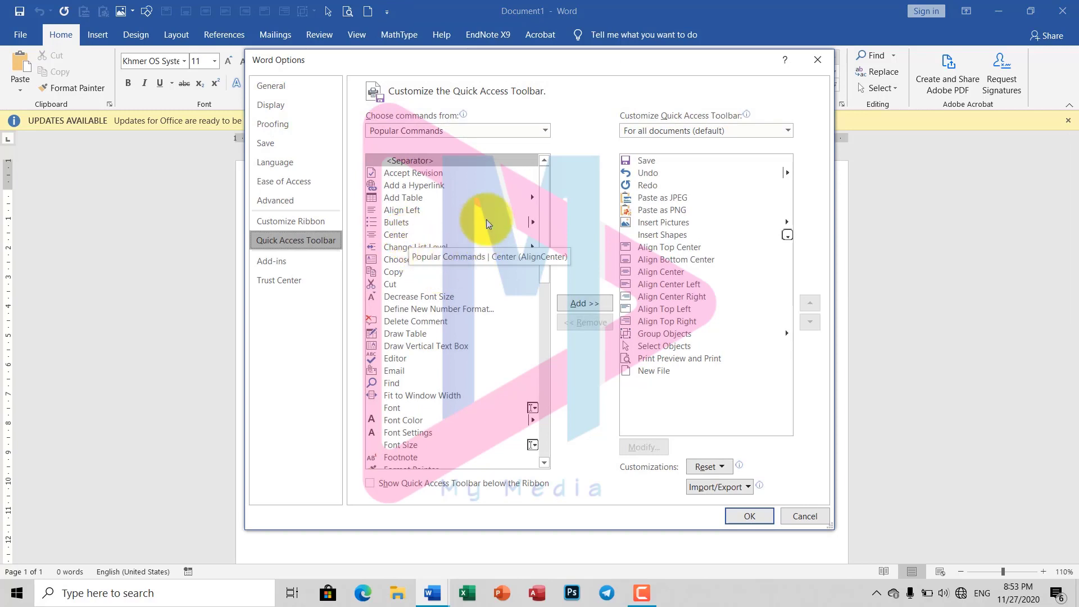
{"action": "mouse_move", "coordinate": [542, 178]}
{"action": "left_mouse_down"}
{"action": "mouse_move", "coordinate": [545, 288]}
{"action": "mouse_move", "coordinate": [561, 327]}
{"action": "mouse_move", "coordinate": [544, 297]}
{"action": "mouse_move", "coordinate": [548, 204]}
{"action": "left_mouse_up"}
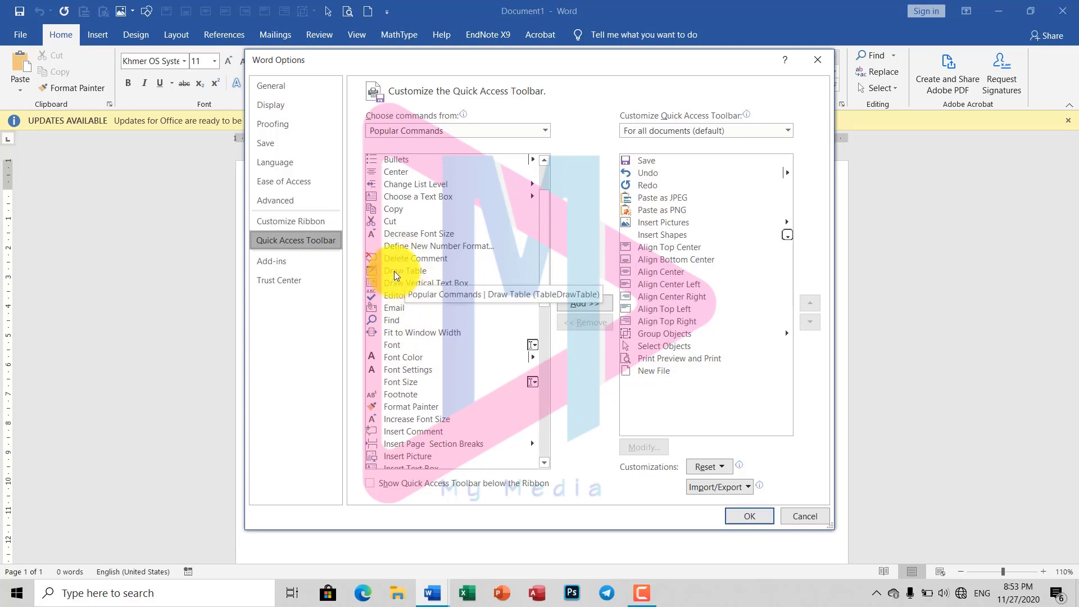
{"action": "left_click", "coordinate": [395, 209]}
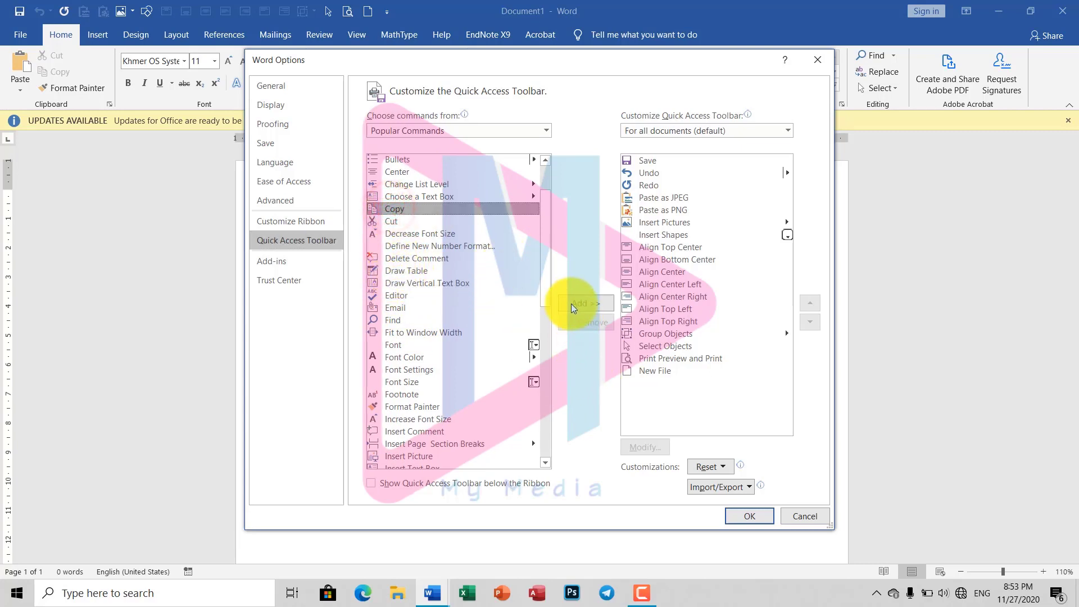
{"action": "left_click", "coordinate": [585, 304]}
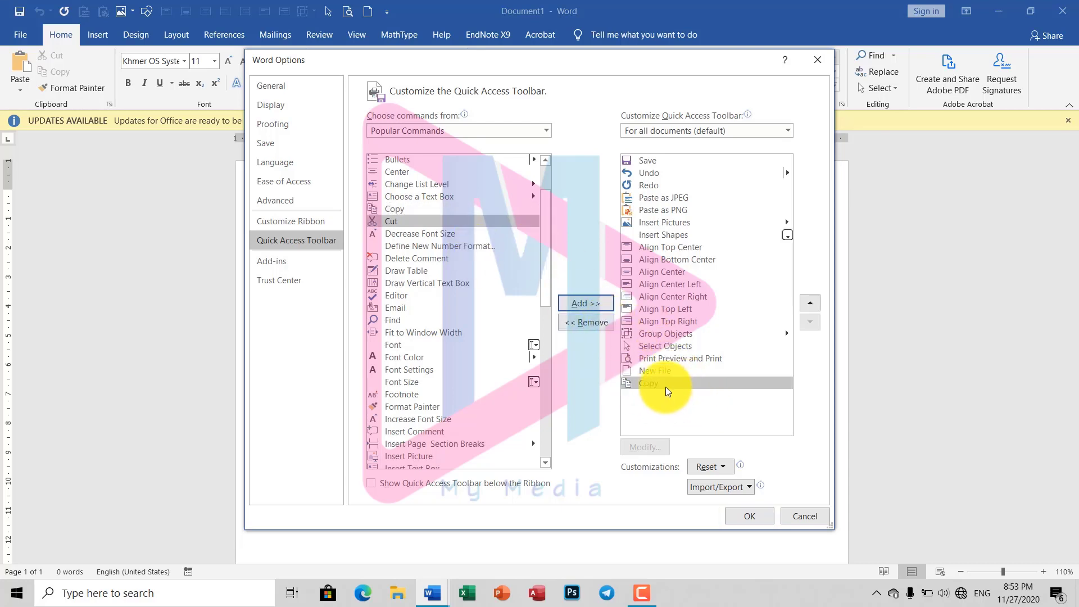
{"action": "left_click", "coordinate": [808, 305]}
{"action": "left_click", "coordinate": [808, 305]}
{"action": "left_click", "coordinate": [808, 305]}
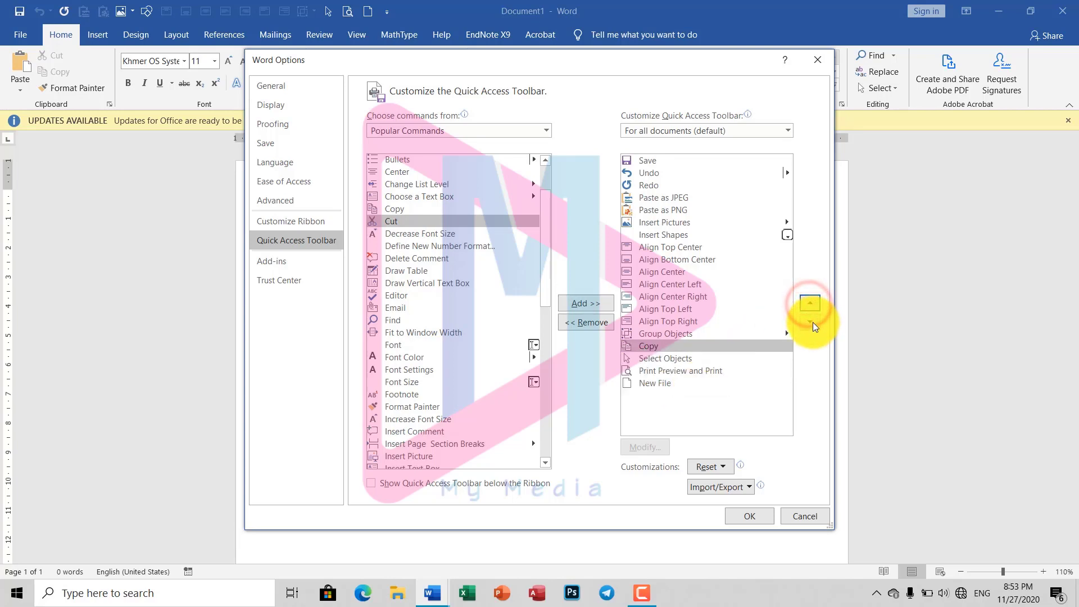
{"action": "left_click", "coordinate": [809, 321]}
{"action": "left_click", "coordinate": [809, 322]}
{"action": "left_click", "coordinate": [809, 322]}
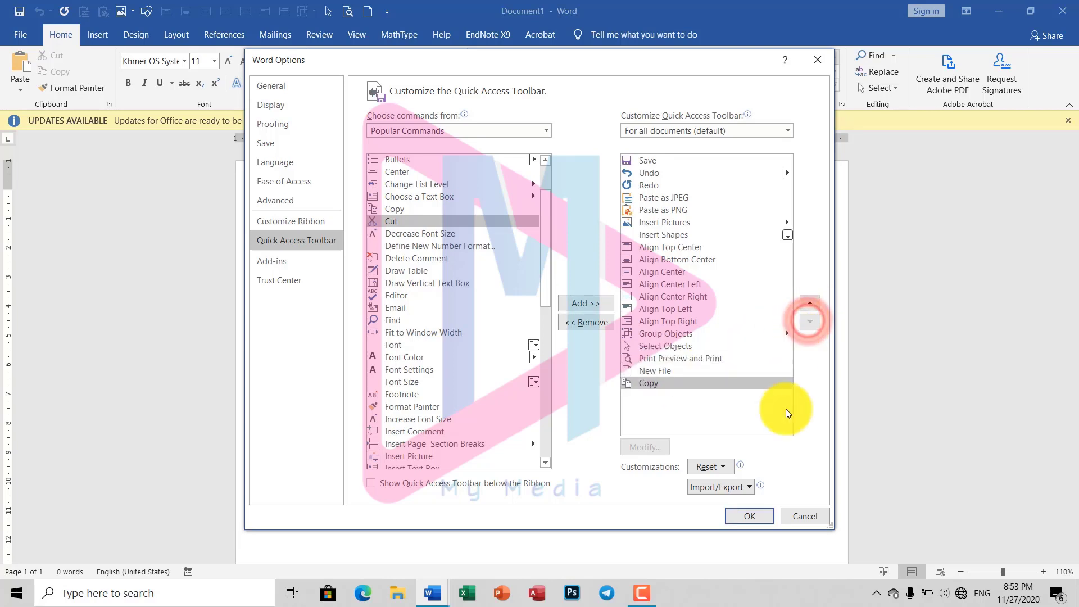
{"action": "left_click", "coordinate": [750, 519]}
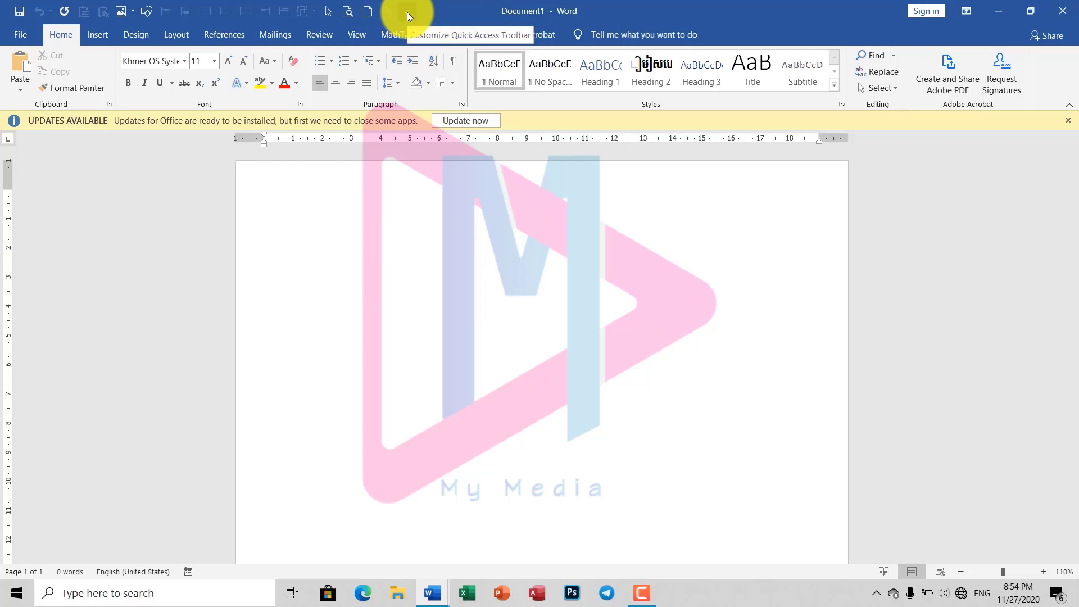
Toggle the quick access toolbar below, above, and finally below the ribbon
{"action": "left_click", "coordinate": [406, 12]}
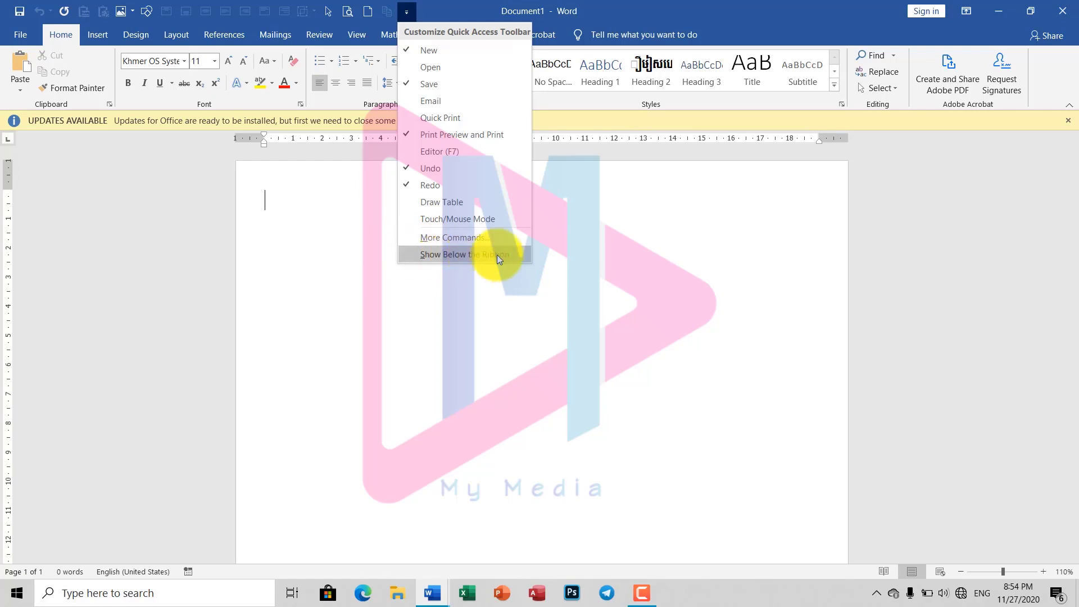
{"action": "left_click", "coordinate": [455, 254]}
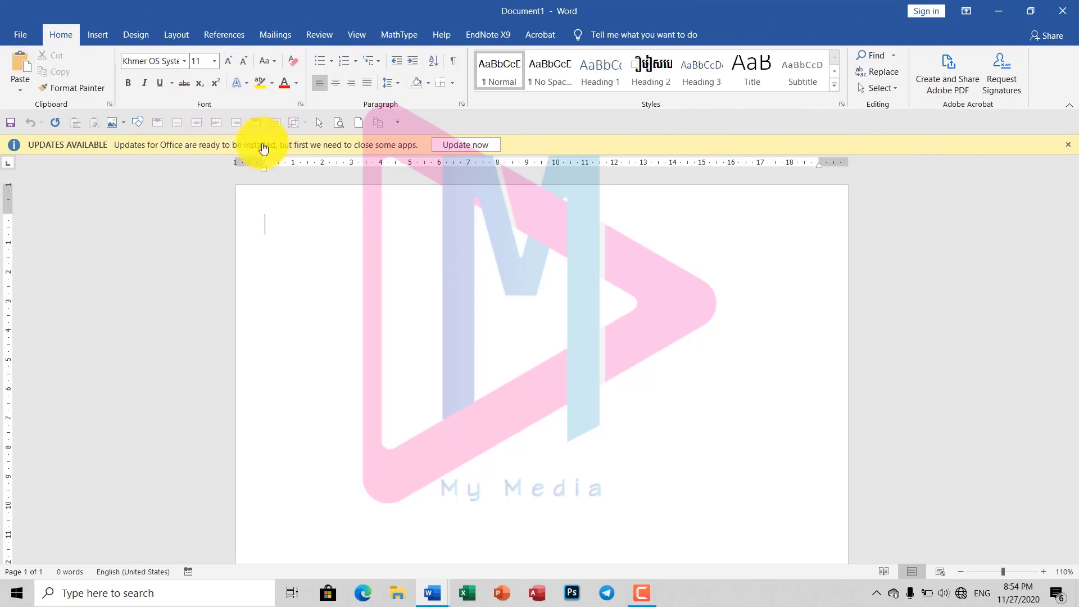
{"action": "left_click", "coordinate": [398, 124]}
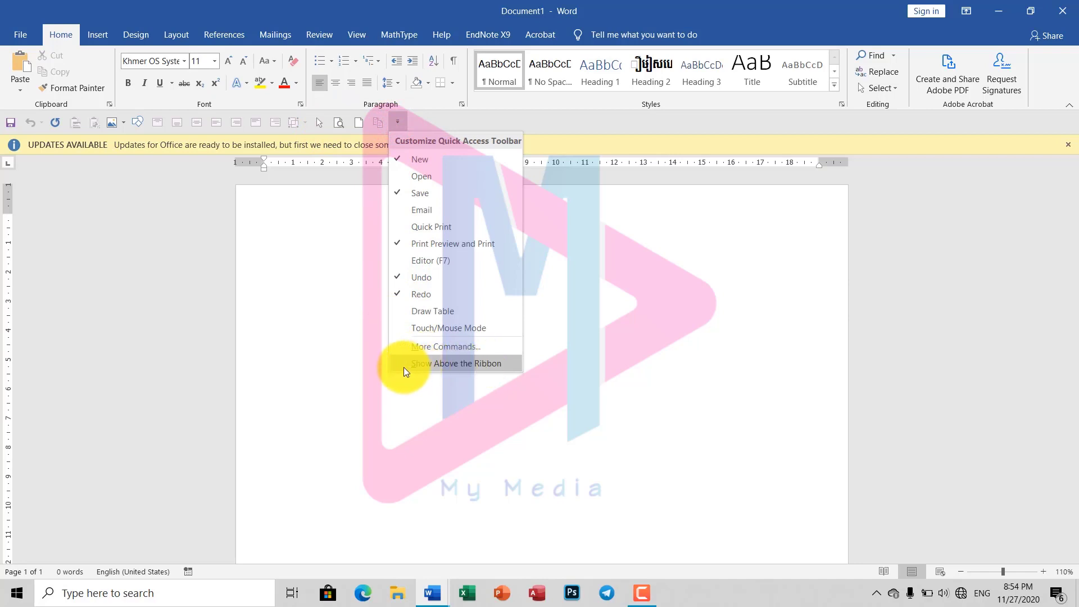
{"action": "left_click", "coordinate": [423, 364]}
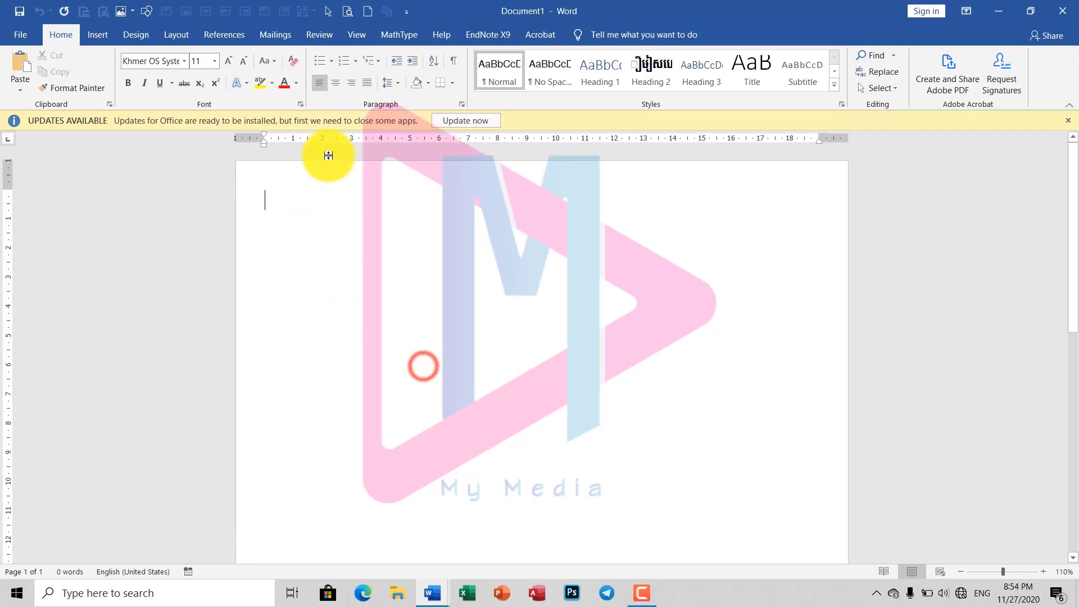
{"action": "left_click", "coordinate": [405, 12]}
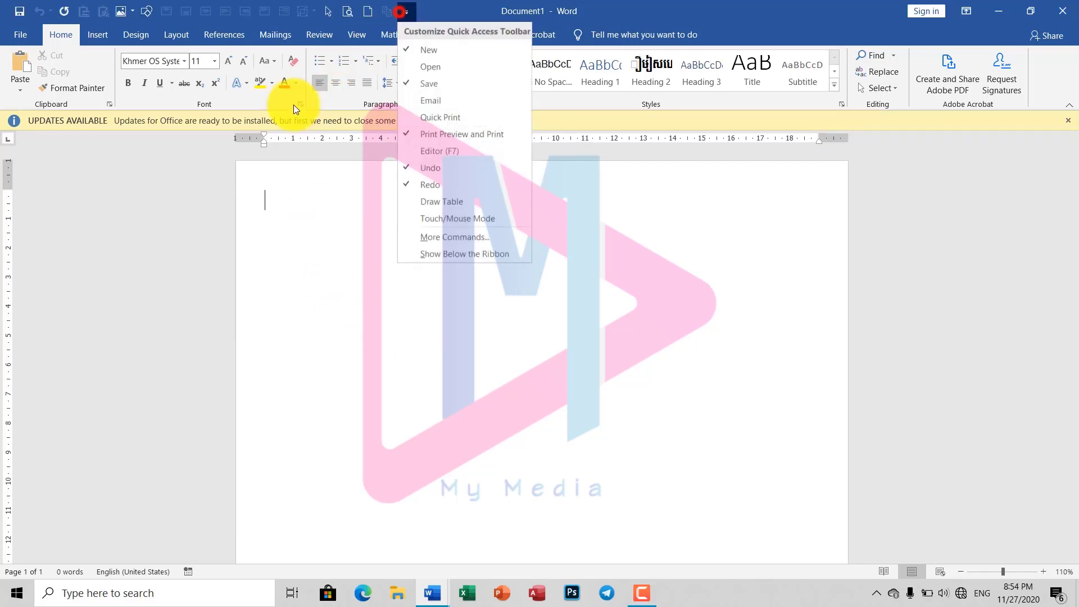
{"action": "left_click", "coordinate": [430, 254]}
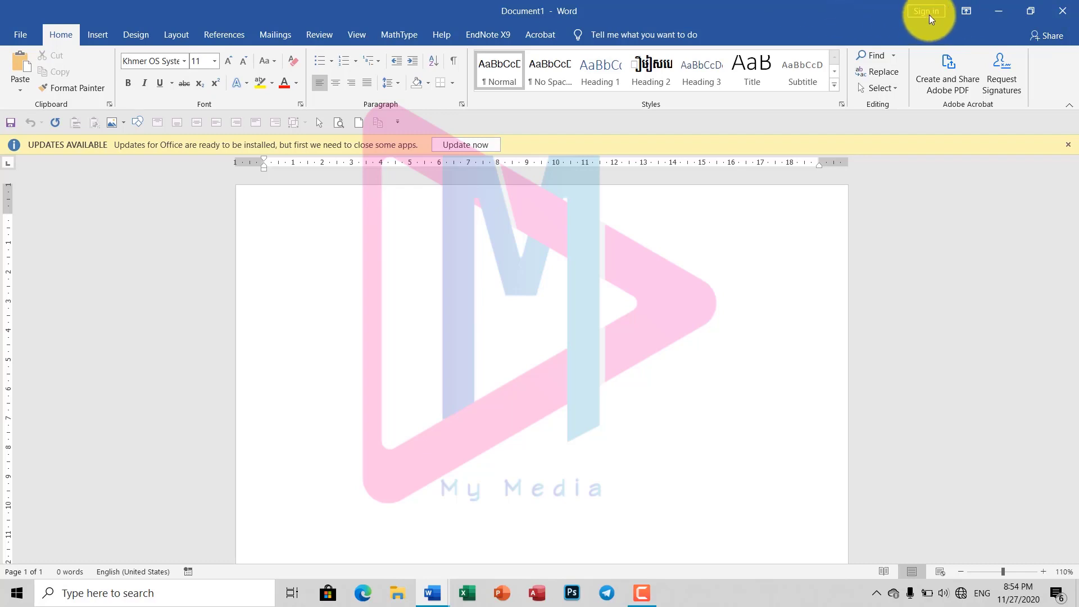
Try Auto-hide Ribbon, revealing the hidden ribbon once and letting it hide again
{"action": "left_click", "coordinate": [965, 8]}
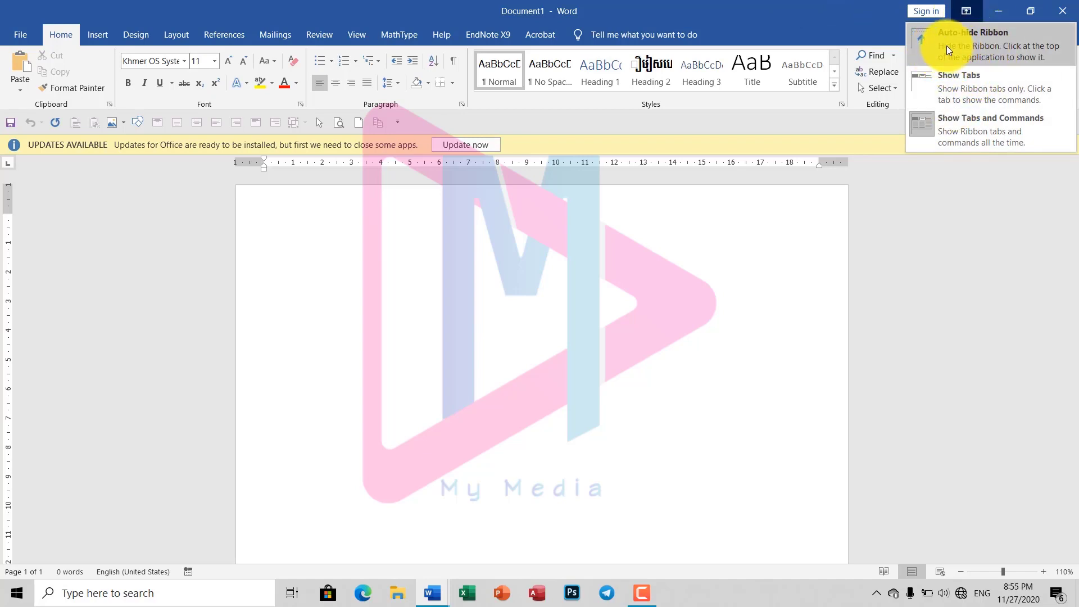
{"action": "left_click", "coordinate": [987, 41]}
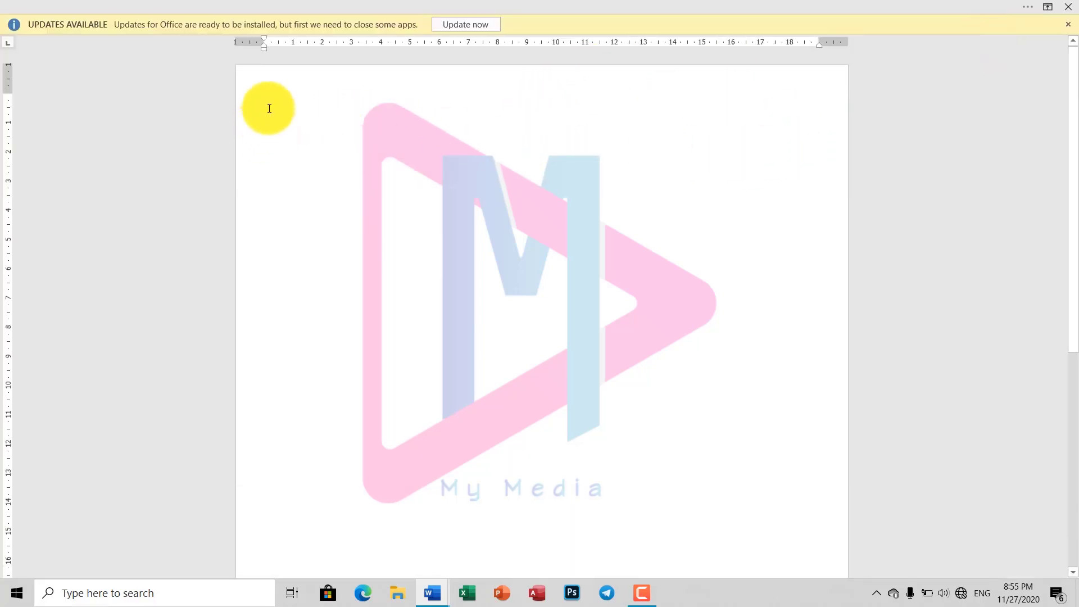
{"action": "scroll", "coordinate": [269, 107], "scroll_direction": "down", "scroll_amount": 5}
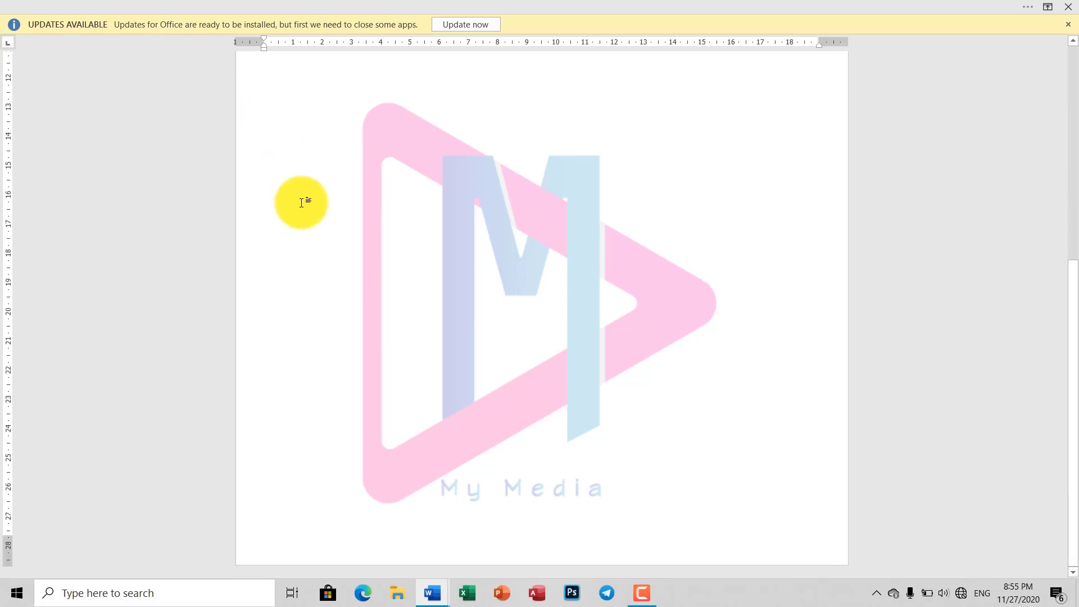
{"action": "scroll", "coordinate": [309, 224], "scroll_direction": "up", "scroll_amount": 5}
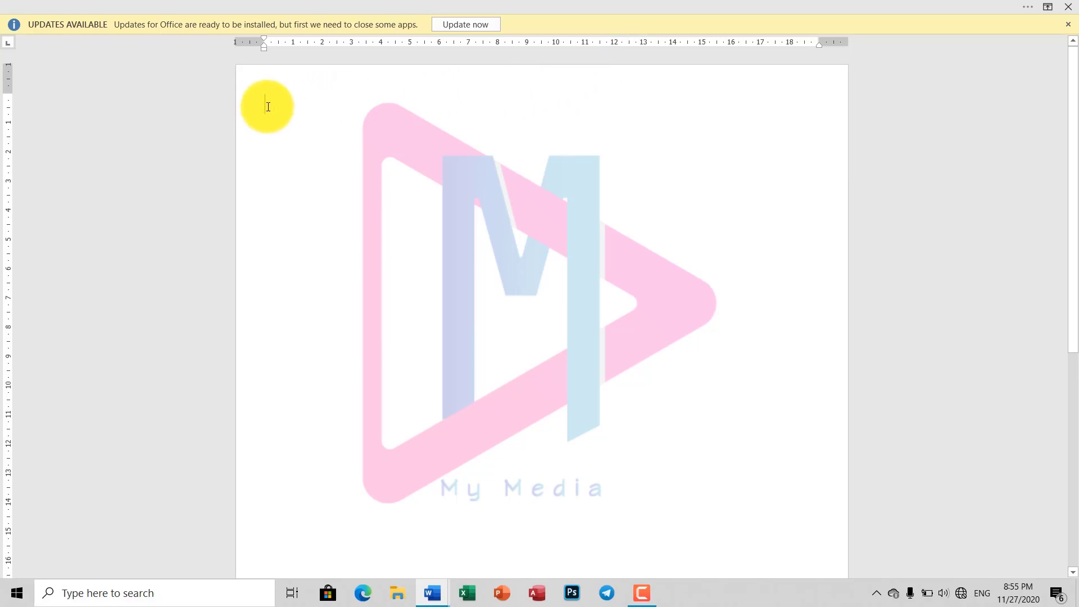
{"action": "left_click", "coordinate": [735, 7]}
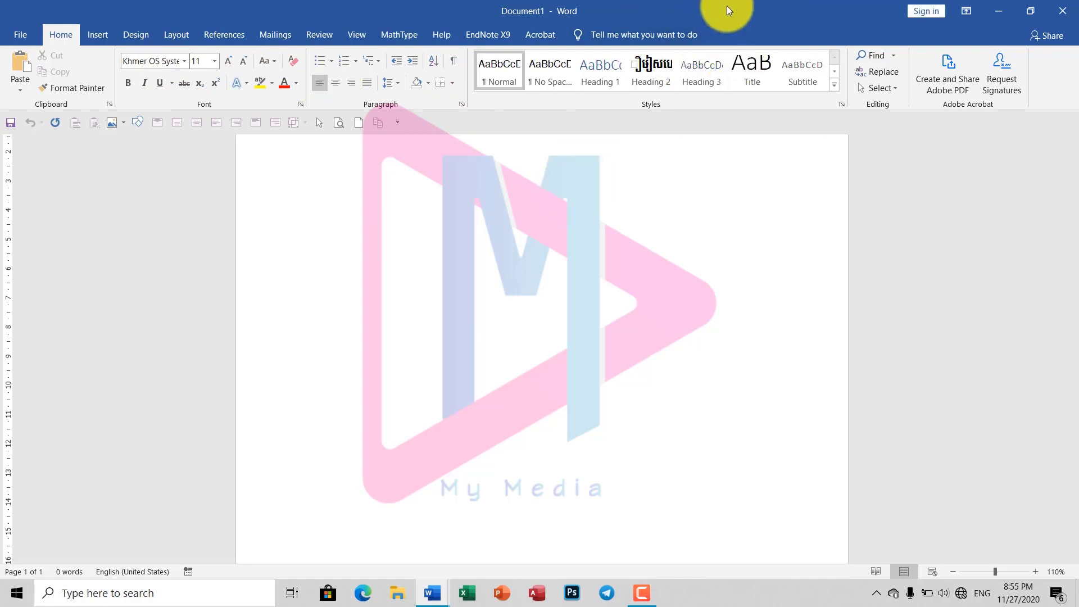
{"action": "left_click", "coordinate": [460, 212]}
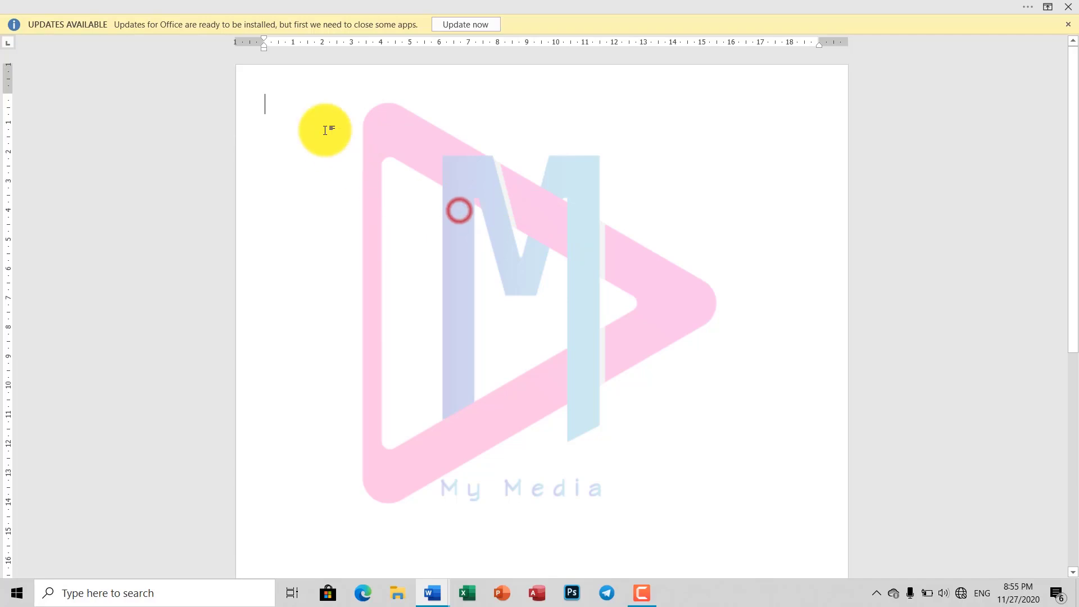
{"action": "left_click", "coordinate": [289, 111]}
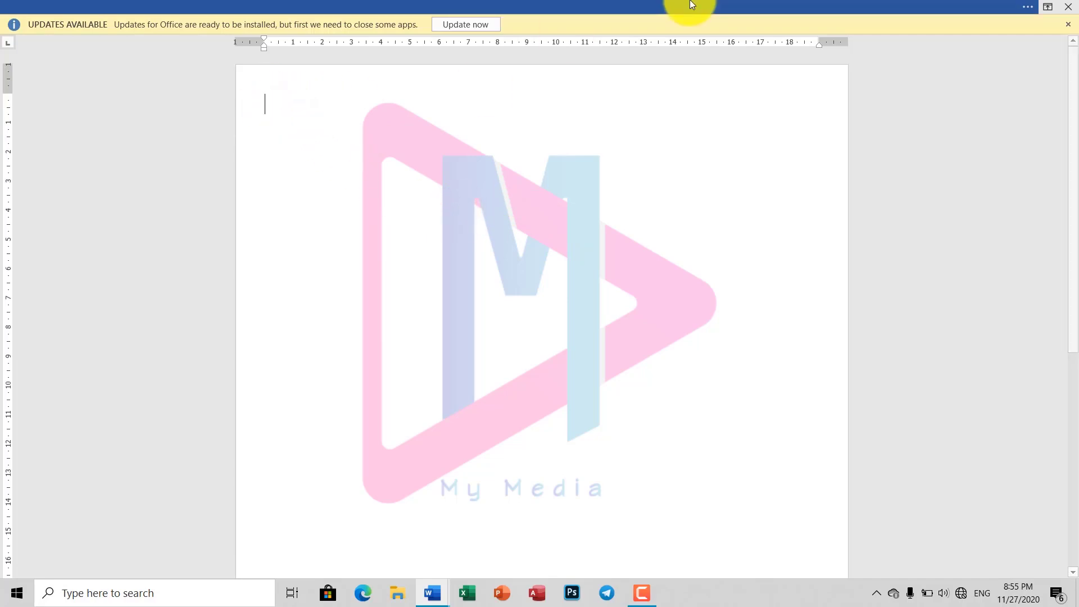
Switch to Show Tabs only and view the Home, Insert, Design and Layout commands
{"action": "left_click", "coordinate": [1048, 11]}
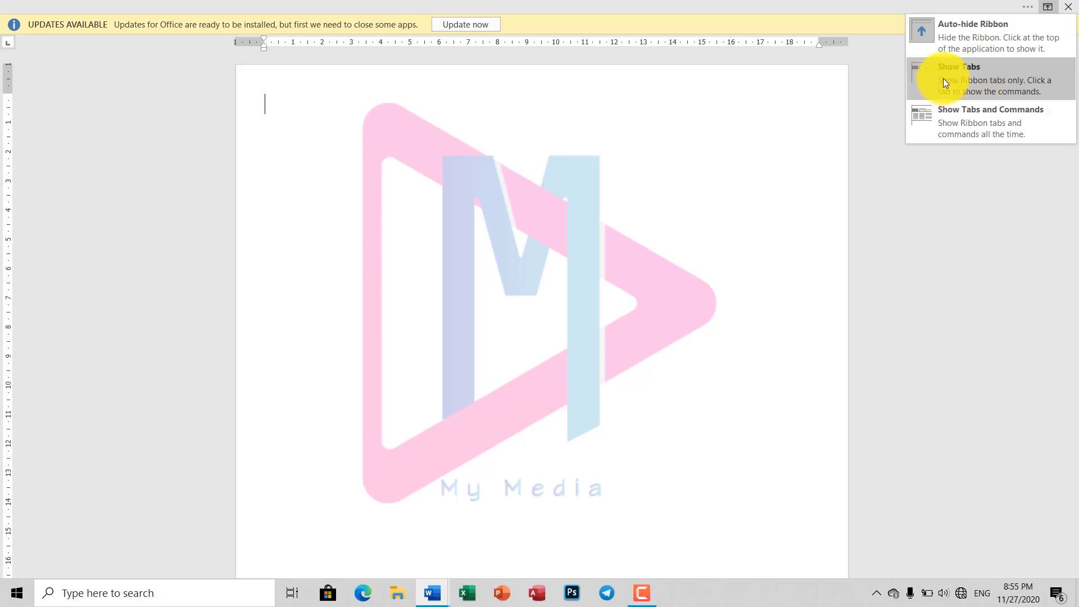
{"action": "left_click", "coordinate": [974, 79]}
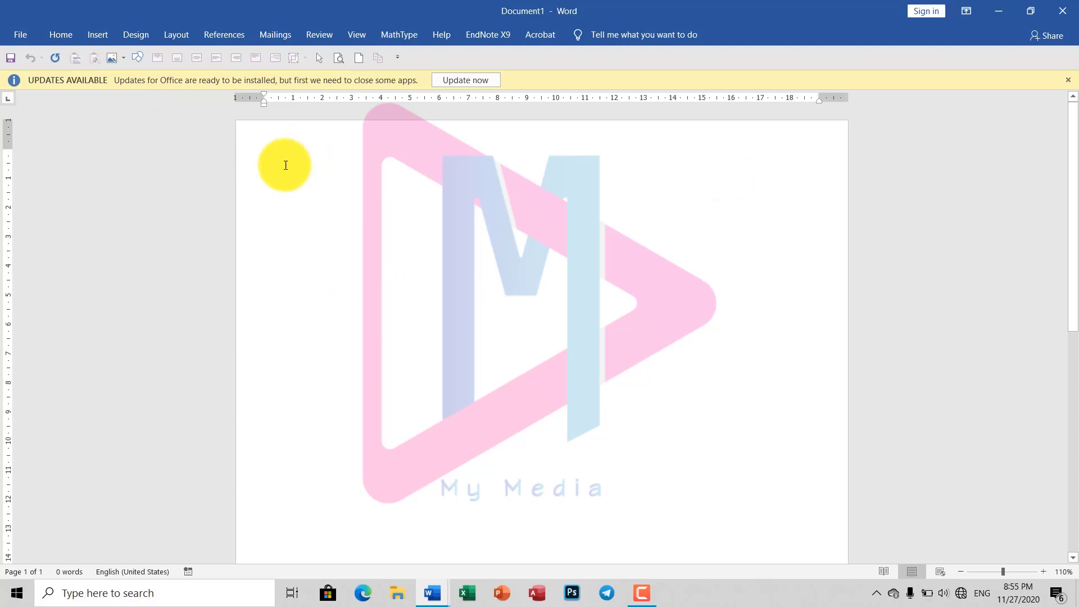
{"action": "left_click", "coordinate": [62, 34]}
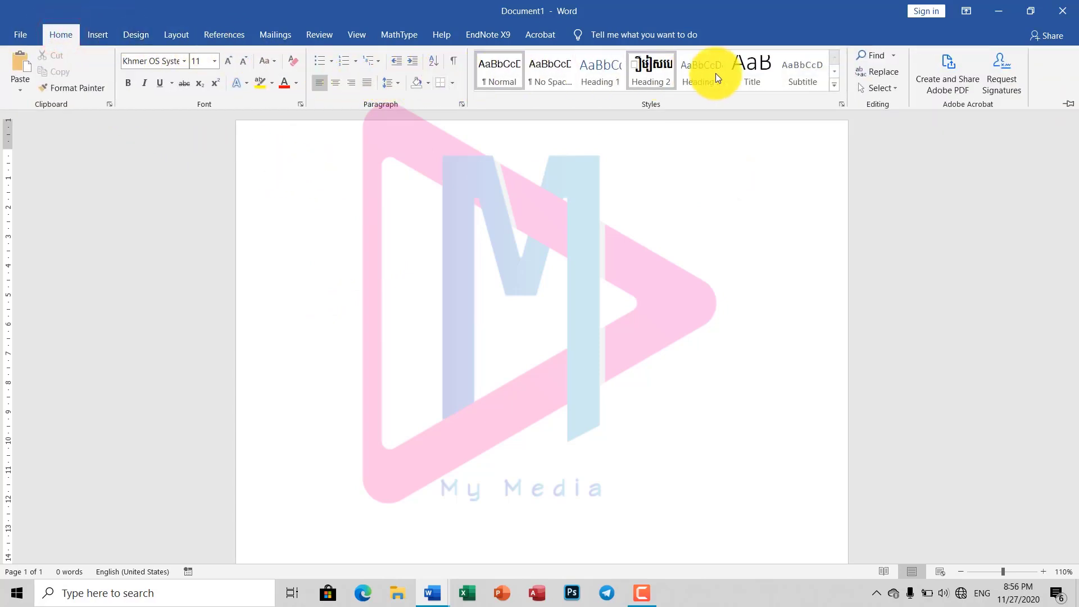
{"action": "left_click", "coordinate": [93, 34]}
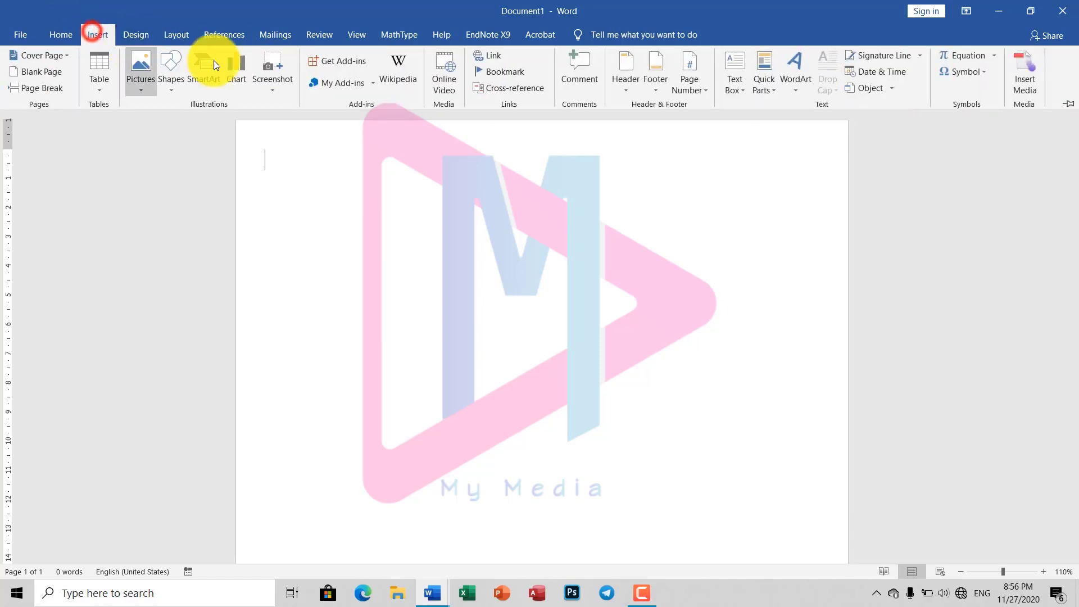
{"action": "left_click", "coordinate": [125, 35]}
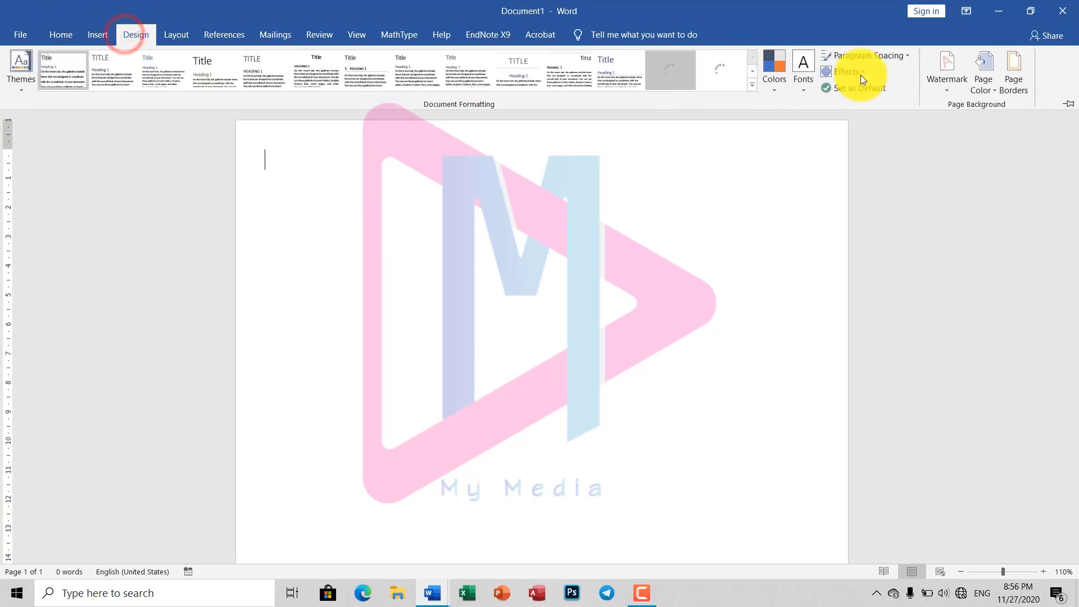
{"action": "left_click", "coordinate": [168, 35]}
{"action": "left_click", "coordinate": [54, 32]}
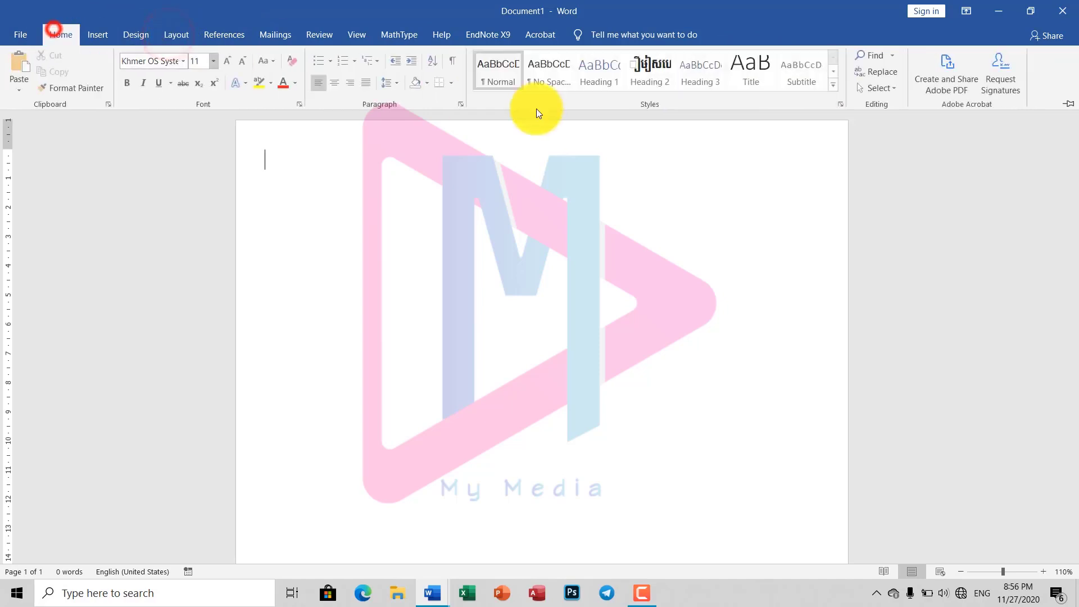
Set Ribbon Display Options back to Show Tabs and Commands and click into the document
{"action": "left_click", "coordinate": [970, 15]}
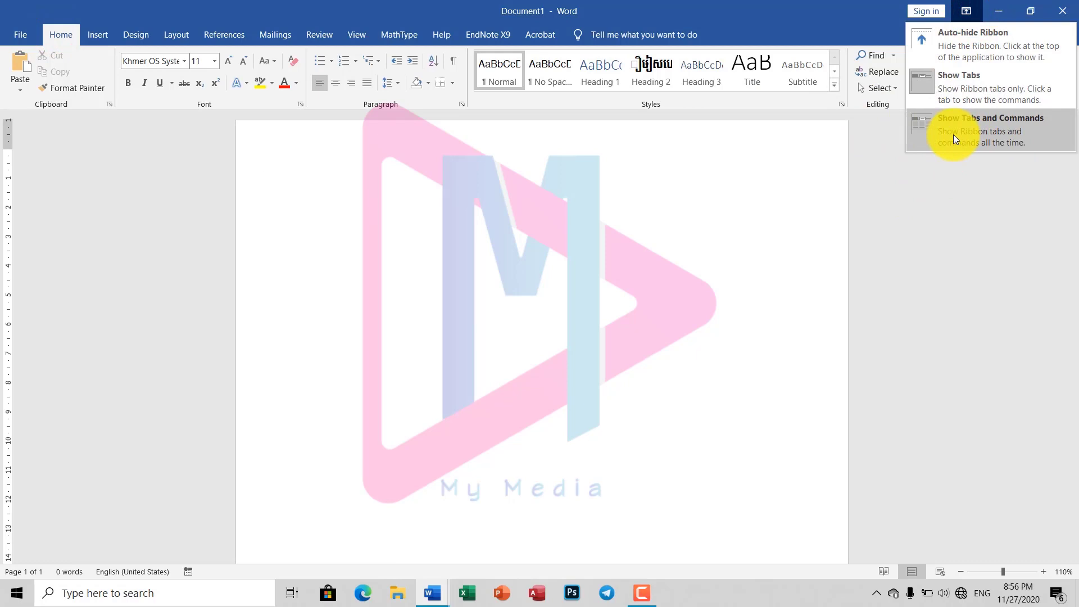
{"action": "left_click", "coordinate": [1010, 140]}
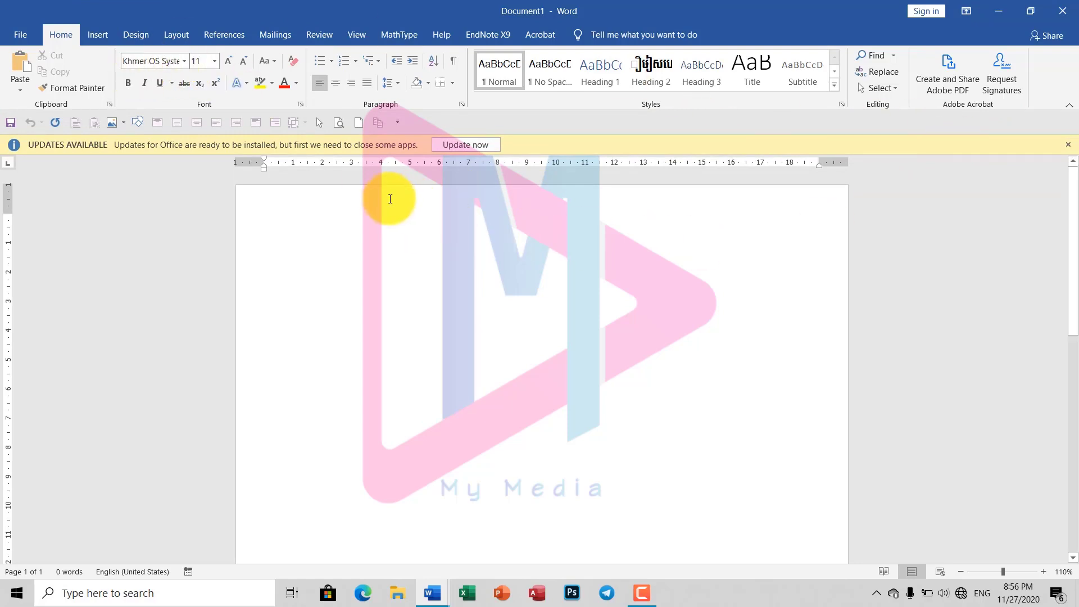
{"action": "left_click", "coordinate": [294, 238]}
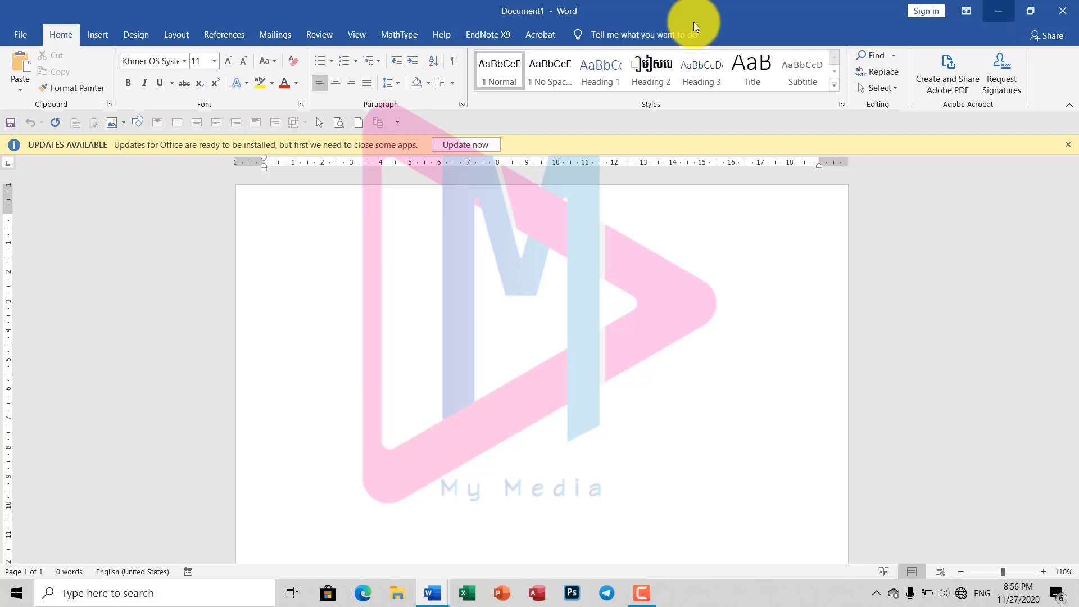
Minimize the Word window to the taskbar twice, restoring it each time
{"action": "left_click", "coordinate": [996, 2]}
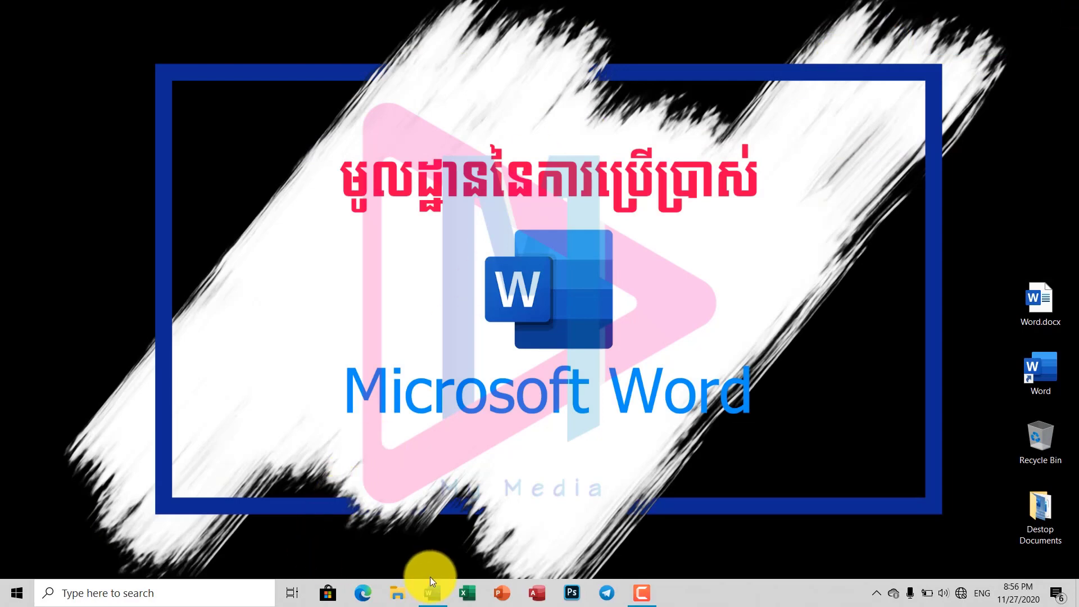
{"action": "left_click", "coordinate": [430, 579]}
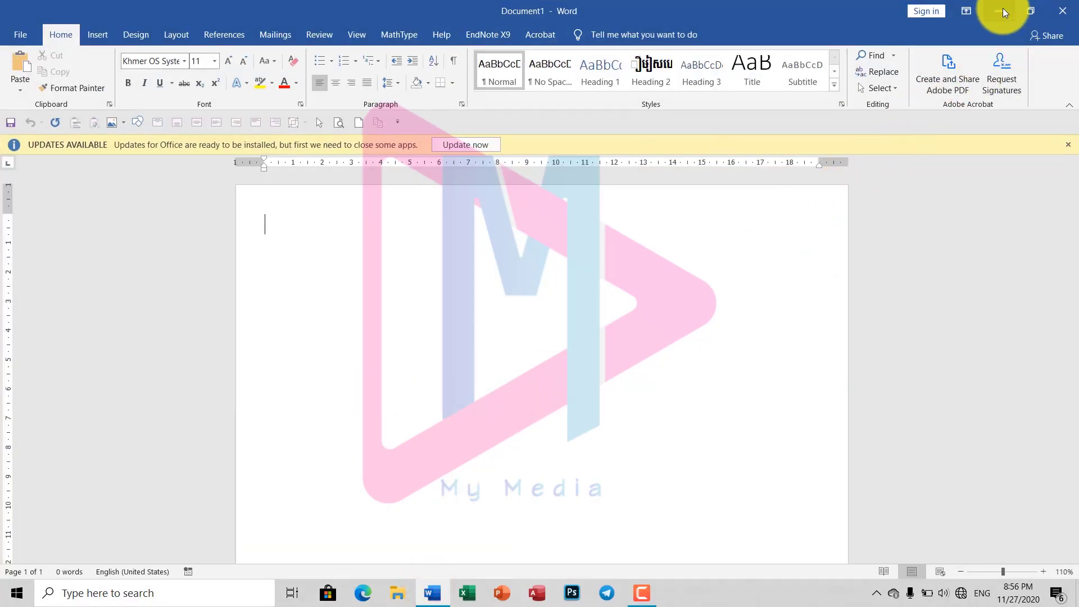
{"action": "left_click", "coordinate": [1003, 11]}
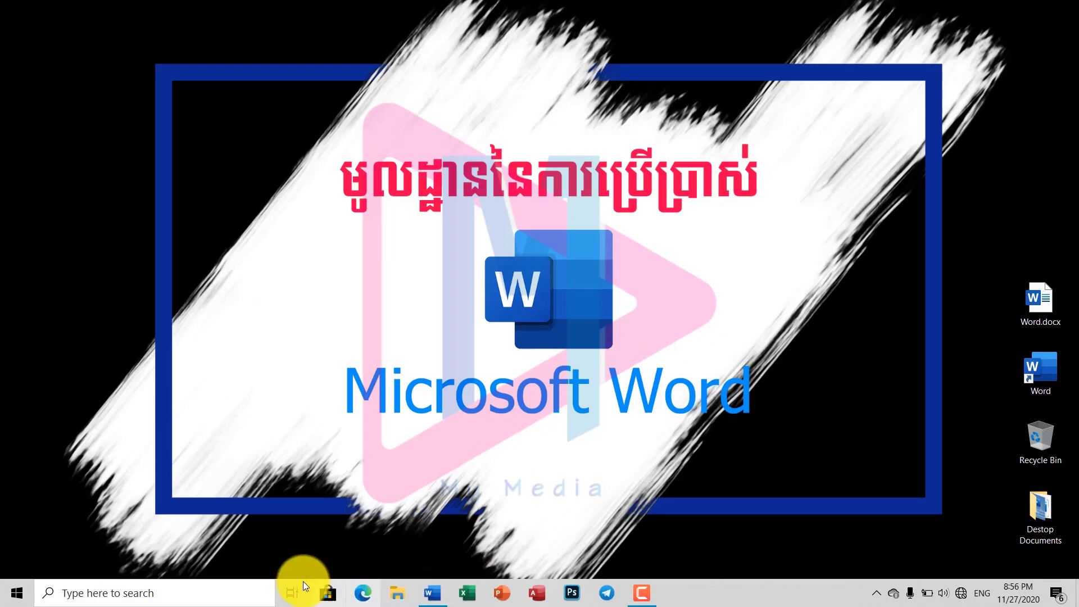
{"action": "left_click", "coordinate": [429, 596]}
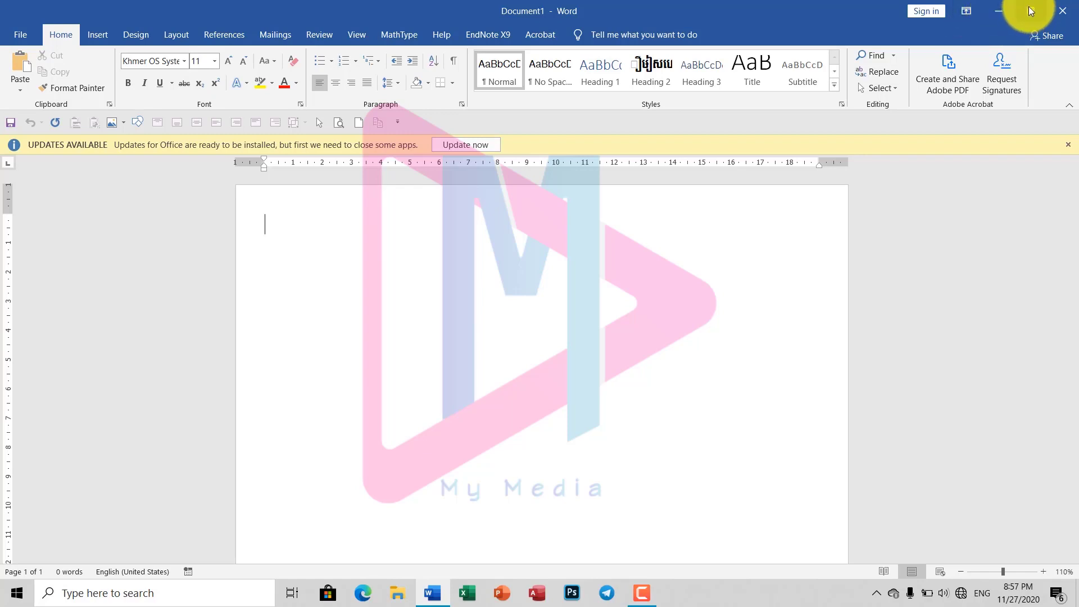
Restore down and move the window, maximize it, then drag it off and back to the top edge to maximize again
{"action": "left_click", "coordinate": [1031, 11]}
{"action": "mouse_move", "coordinate": [573, 25]}
{"action": "left_mouse_down"}
{"action": "mouse_move", "coordinate": [578, 72]}
{"action": "mouse_move", "coordinate": [590, 77]}
{"action": "left_mouse_up"}
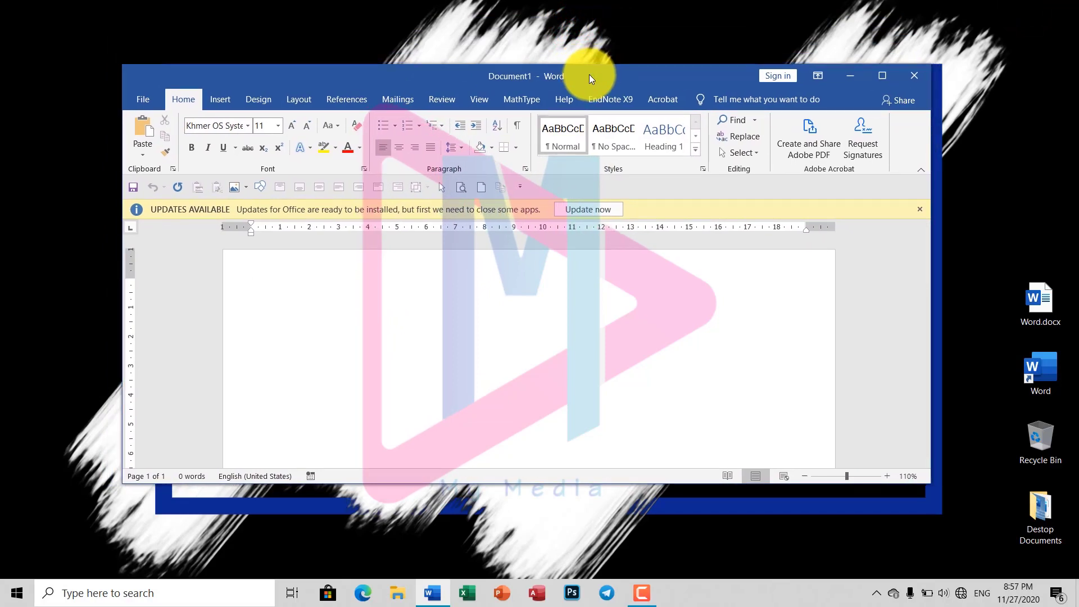
{"action": "left_click", "coordinate": [878, 76]}
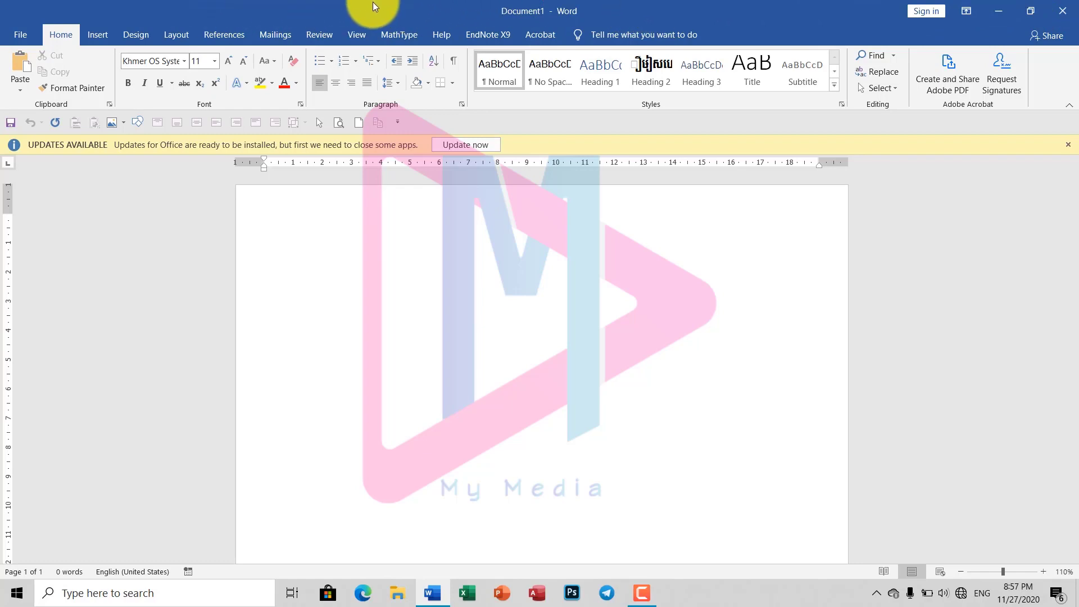
{"action": "mouse_move", "coordinate": [382, 2]}
{"action": "left_mouse_down"}
{"action": "mouse_move", "coordinate": [443, 68]}
{"action": "mouse_move", "coordinate": [409, 69]}
{"action": "mouse_move", "coordinate": [516, 98]}
{"action": "left_mouse_up"}
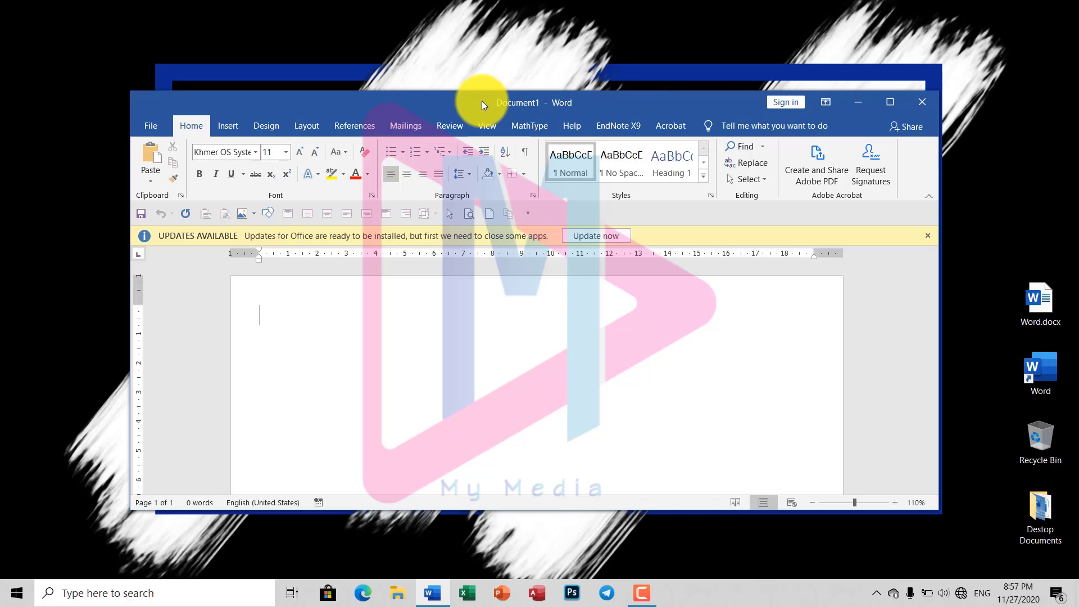
{"action": "left_click_drag", "start_coordinate": [482, 101], "coordinate": [485, 1]}
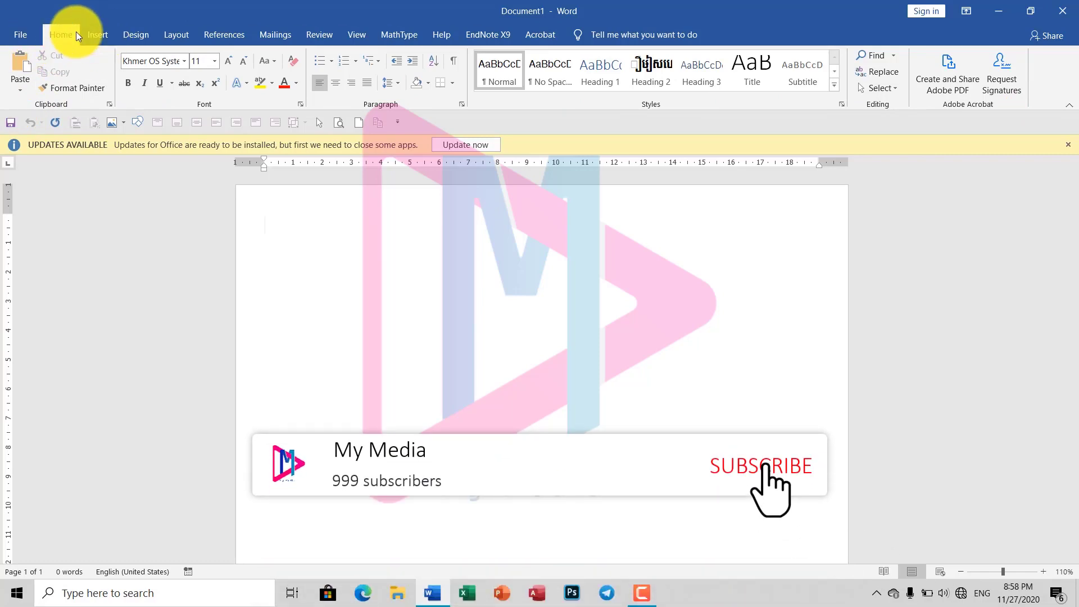
Browse the Insert tab's Pictures, Shapes and Screenshot options
{"action": "left_click", "coordinate": [97, 34]}
{"action": "left_click", "coordinate": [62, 35]}
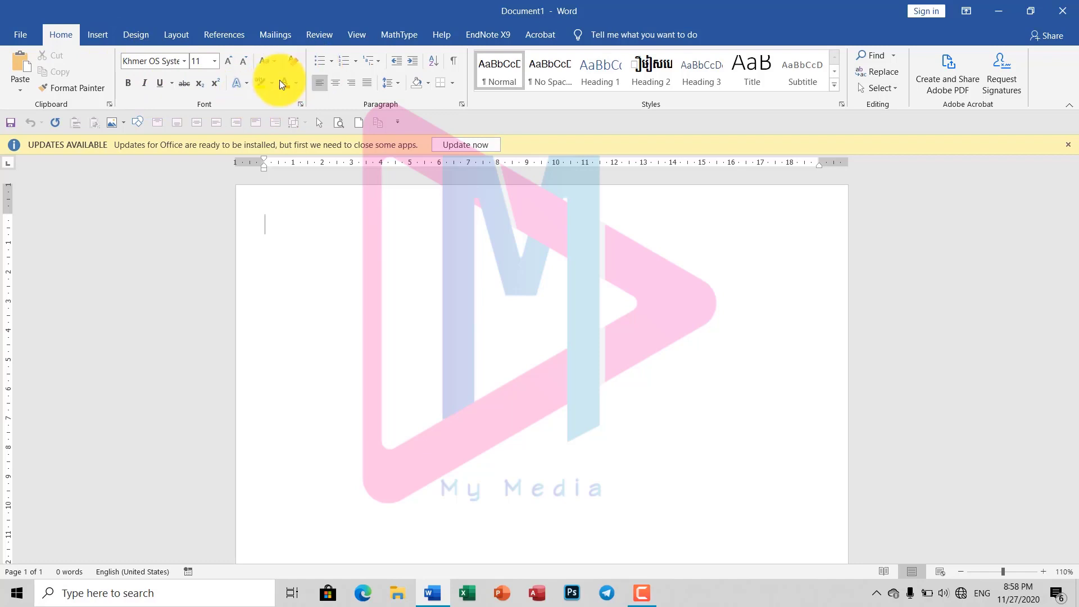
{"action": "left_click", "coordinate": [99, 35]}
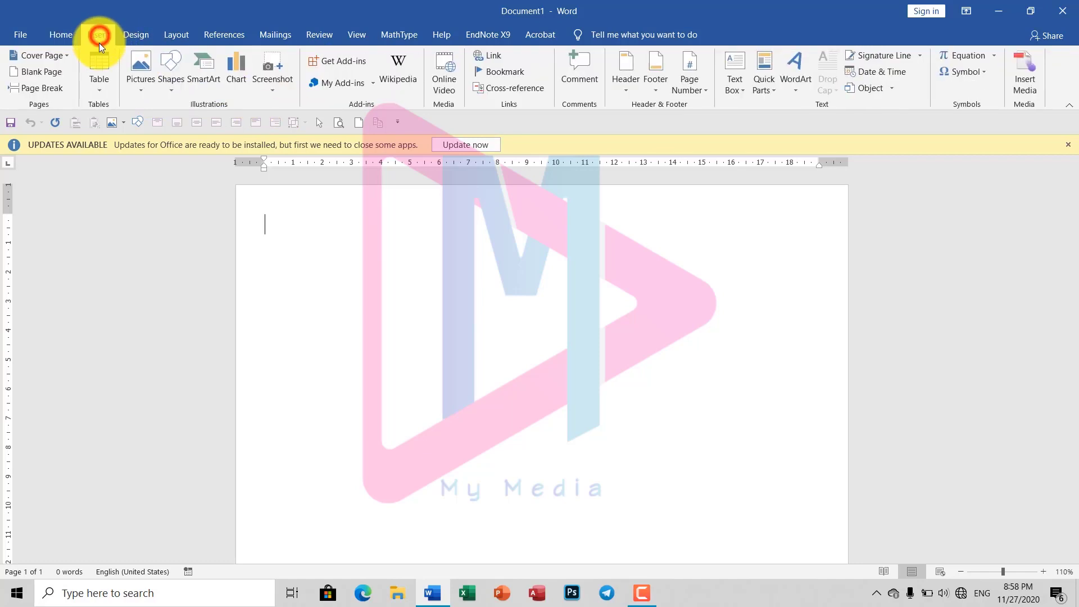
{"action": "left_click", "coordinate": [139, 75]}
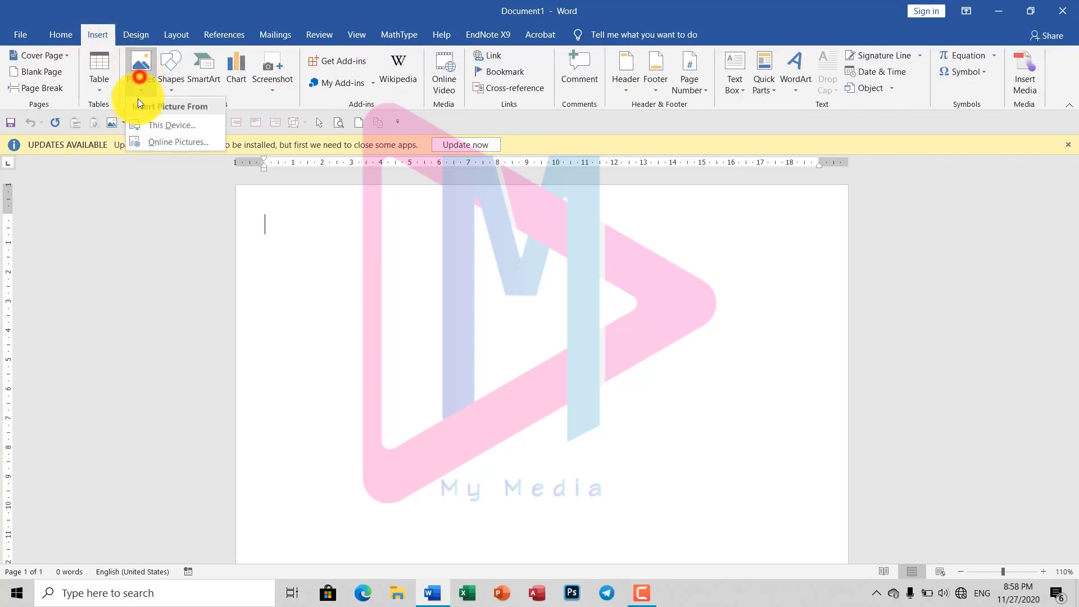
{"action": "left_click", "coordinate": [163, 71]}
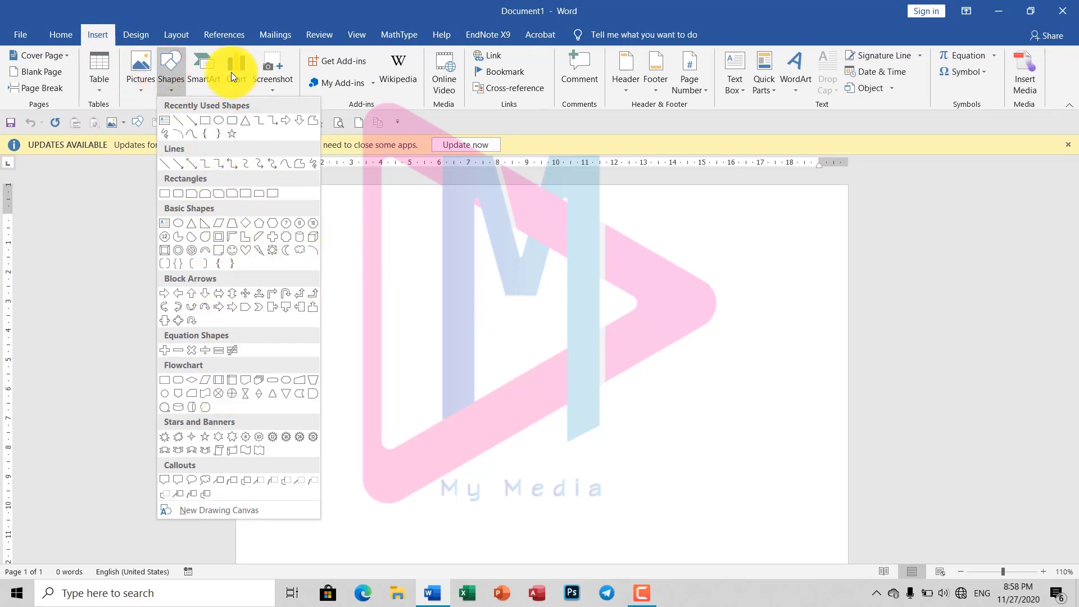
{"action": "left_click", "coordinate": [268, 91]}
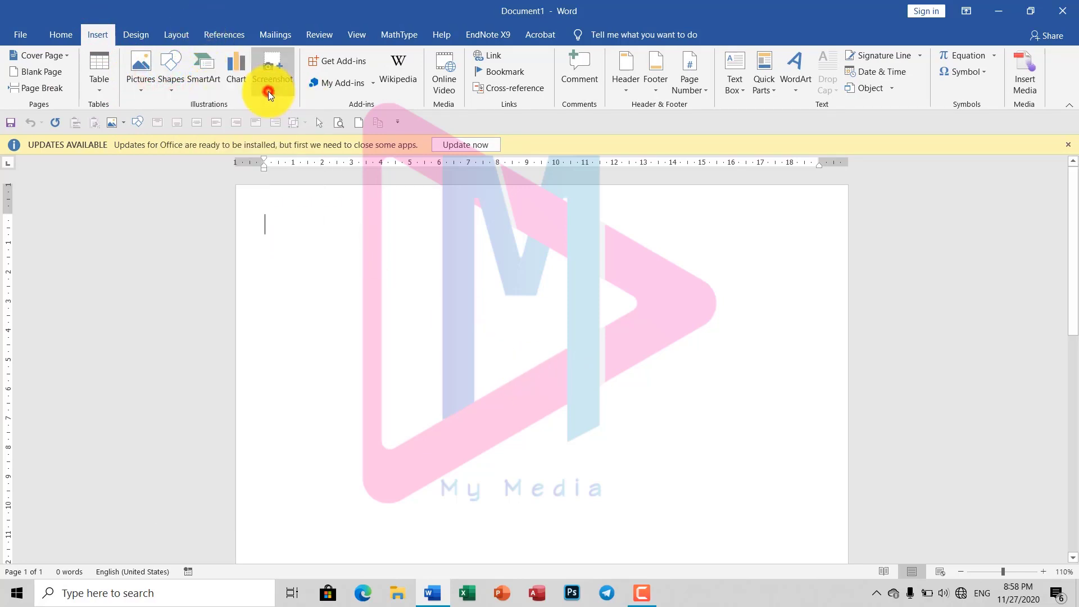
{"action": "left_click", "coordinate": [268, 91]}
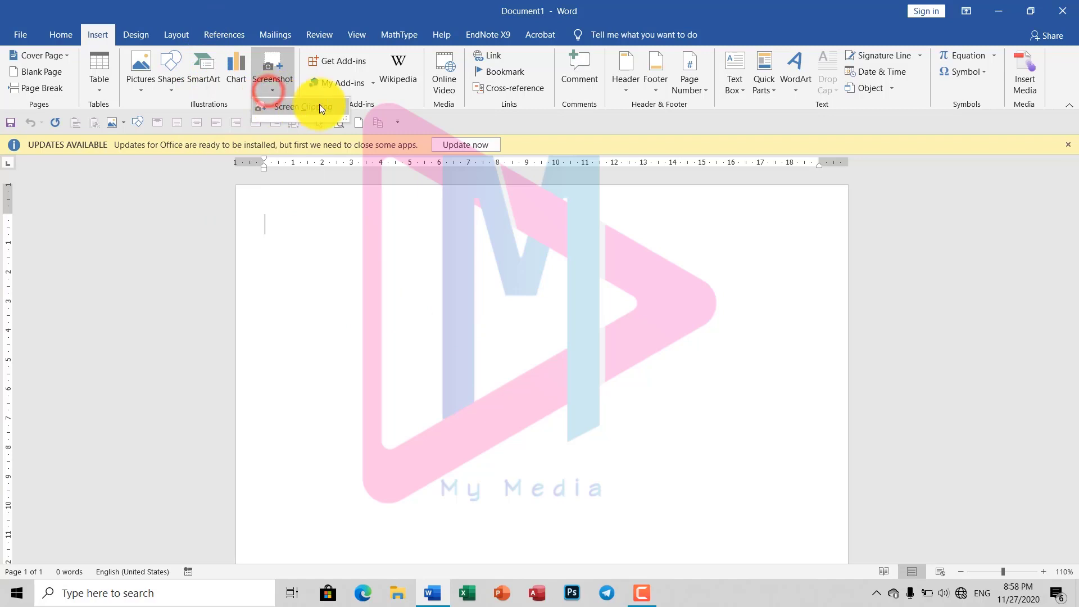
View the Design tab, Layout's Size and Orientation choices, then References and Mailings
{"action": "left_click", "coordinate": [141, 32]}
{"action": "left_click", "coordinate": [178, 35]}
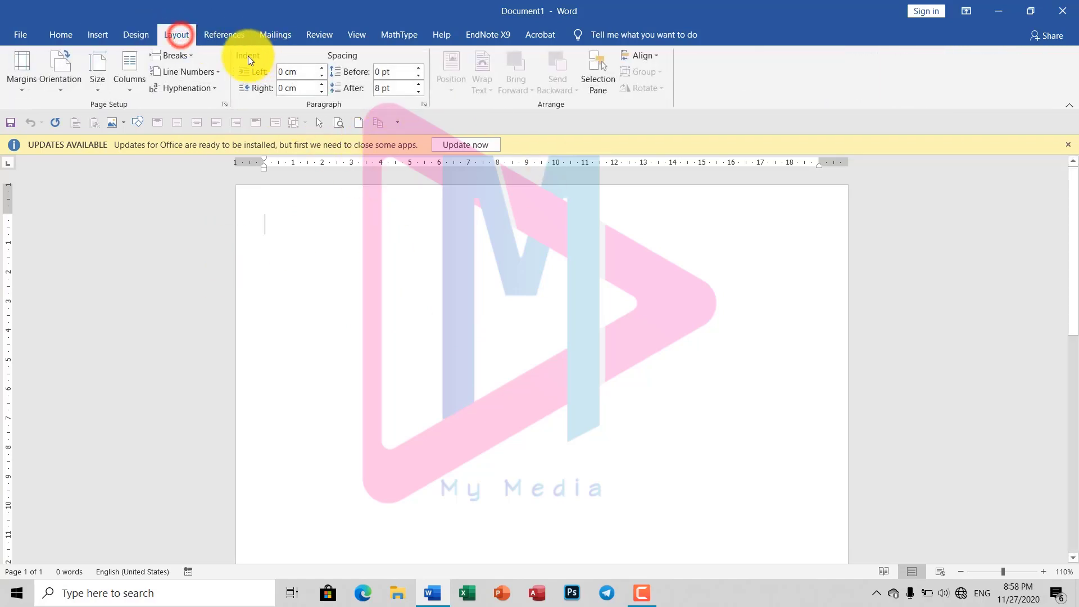
{"action": "left_click", "coordinate": [99, 82]}
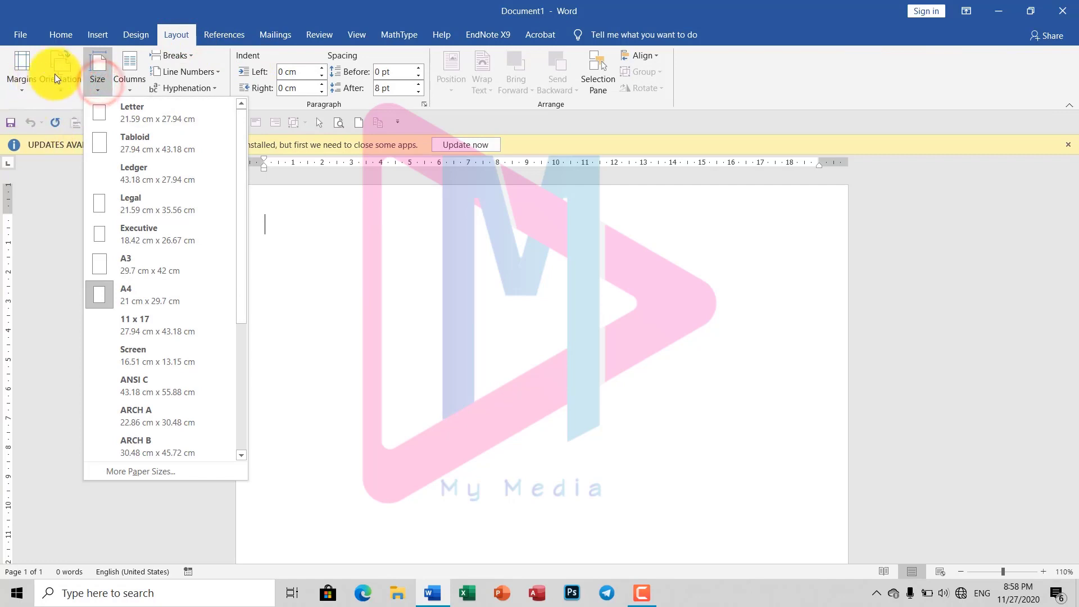
{"action": "left_click", "coordinate": [59, 89]}
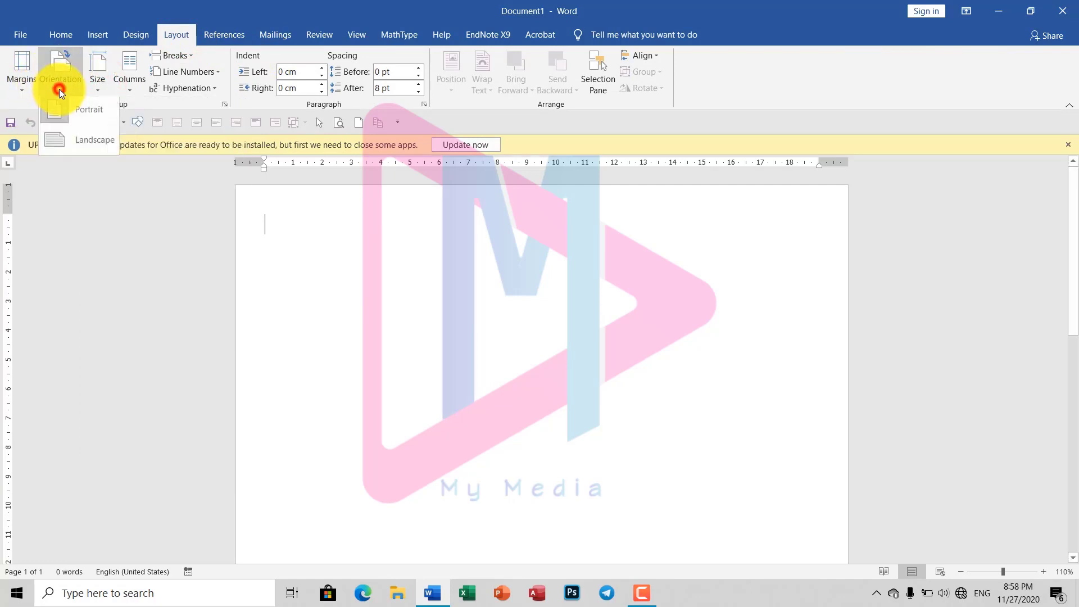
{"action": "left_click", "coordinate": [223, 35]}
{"action": "left_click", "coordinate": [274, 35]}
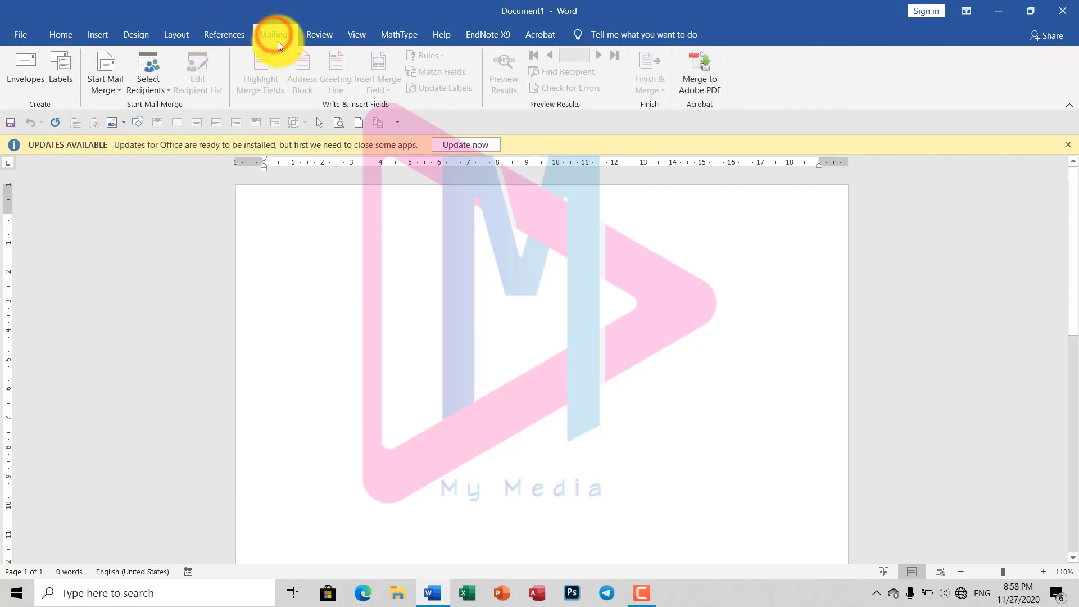
Show the Review tab's proofing commands and place the cursor on the empty page
{"action": "left_click", "coordinate": [312, 36]}
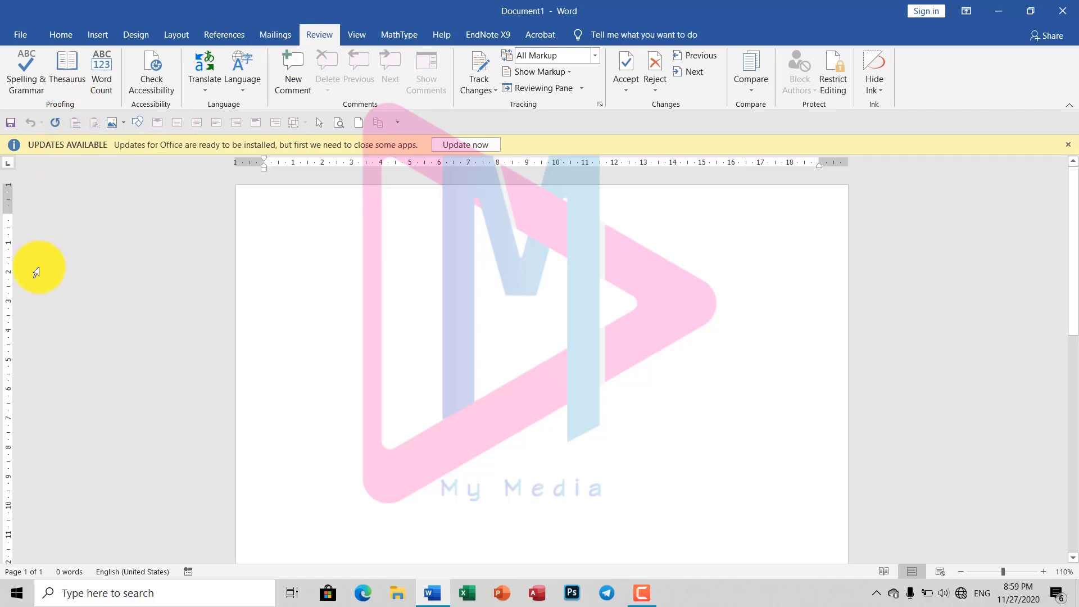
{"action": "left_click", "coordinate": [285, 231]}
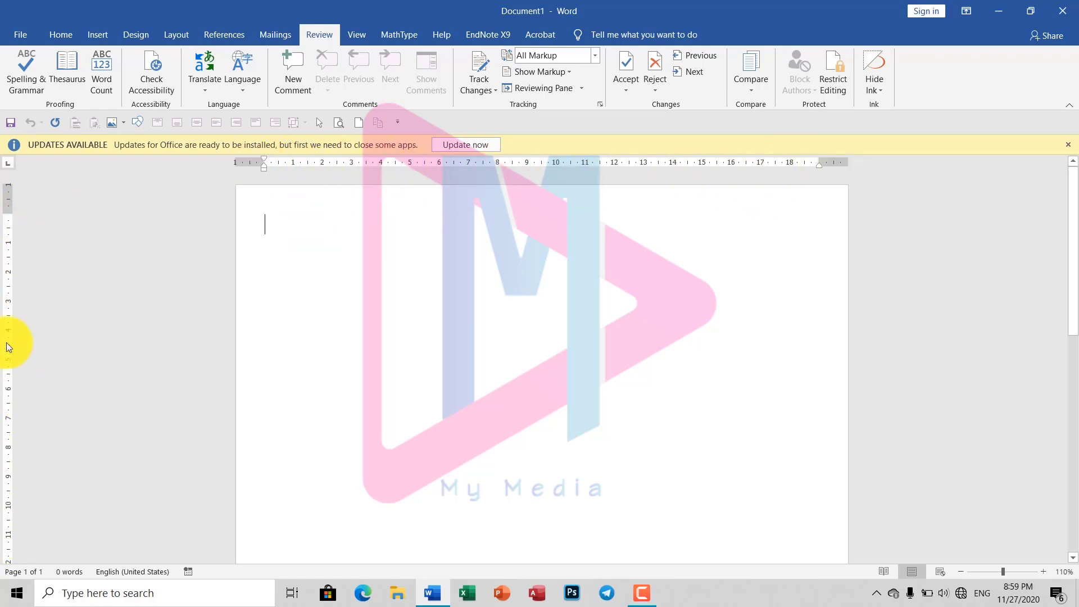
{"action": "scroll", "coordinate": [104, 364], "scroll_direction": "down", "scroll_amount": 1}
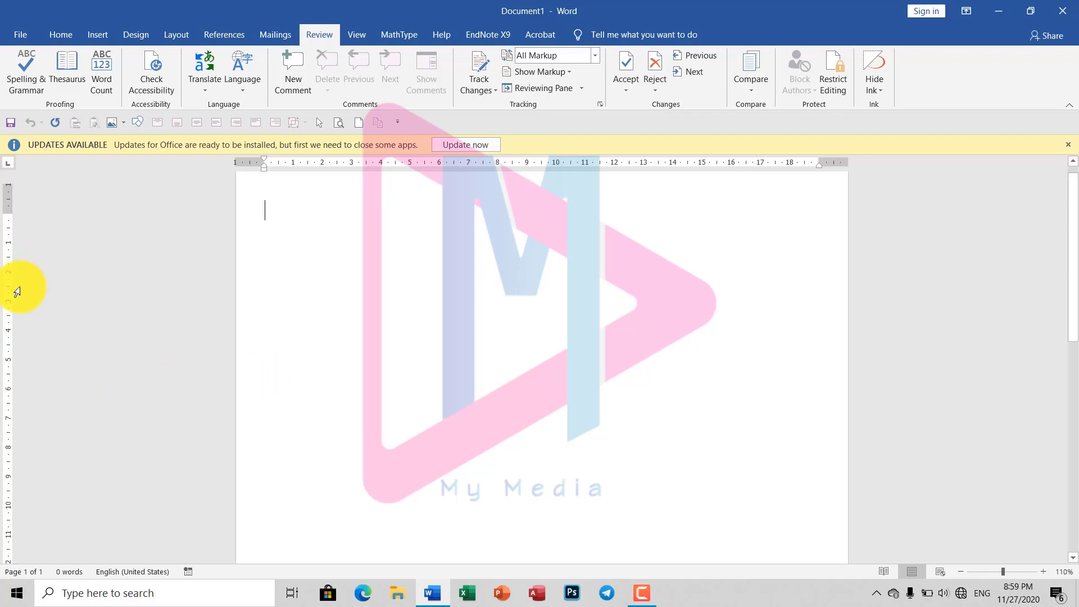
{"action": "scroll", "coordinate": [17, 291], "scroll_direction": "up", "scroll_amount": 1}
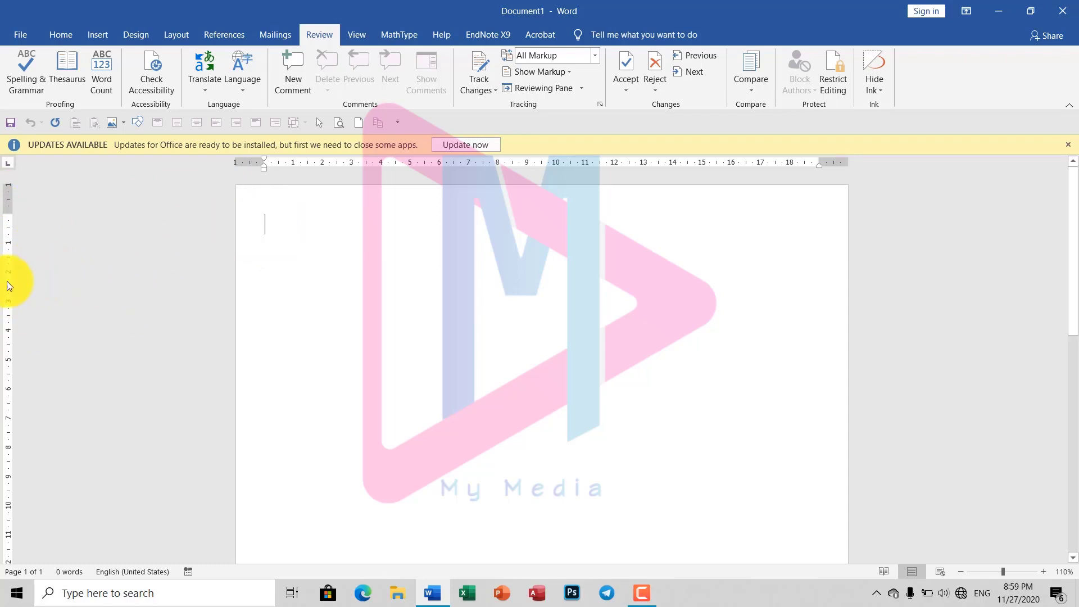
Turn on gridlines from the View options, then turn them off again
{"action": "left_click", "coordinate": [357, 36]}
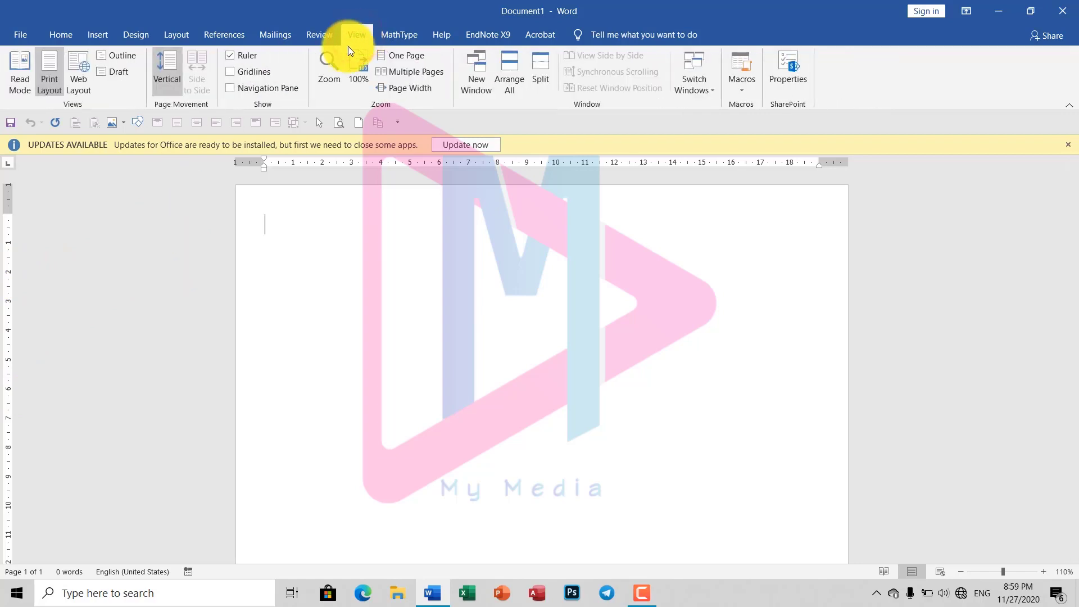
{"action": "left_click", "coordinate": [230, 72]}
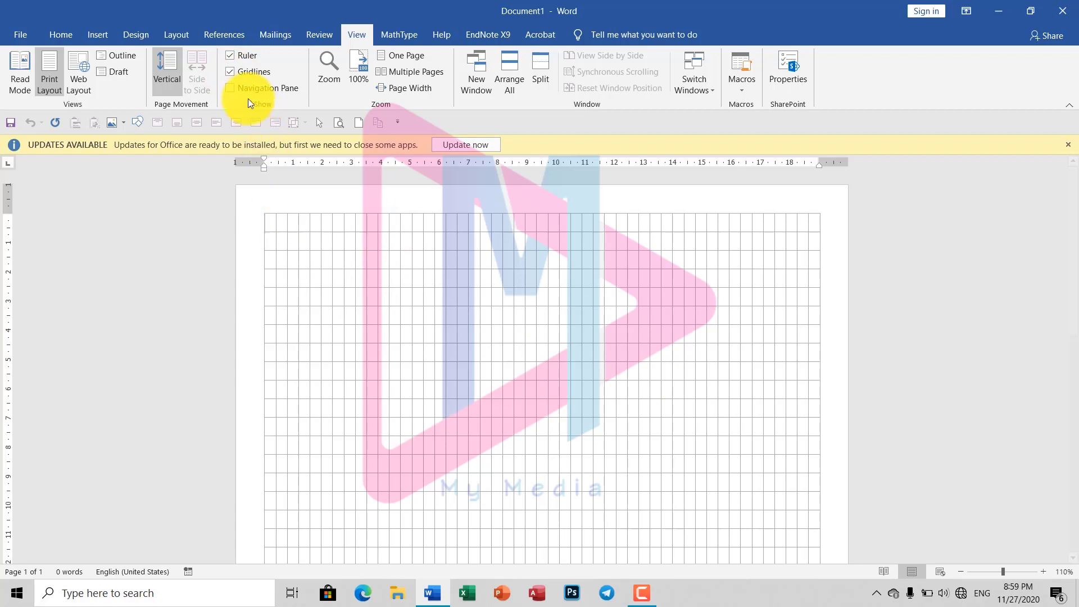
{"action": "left_click", "coordinate": [232, 71]}
Browse the Navigation pane's Pages, Headings and Results tabs, close it, and toggle the rulers off and on
{"action": "left_click", "coordinate": [230, 89]}
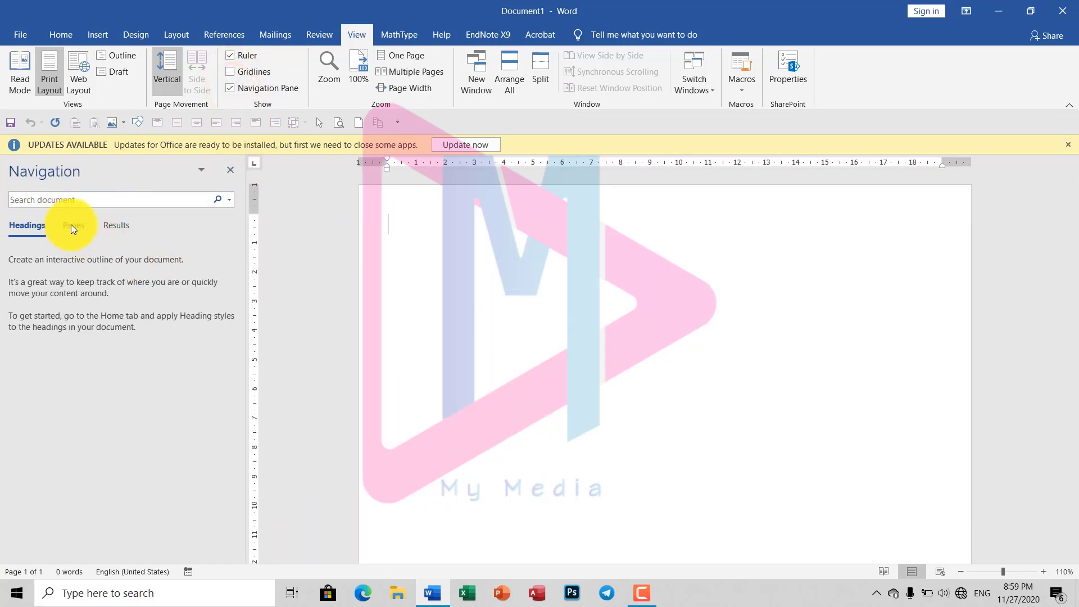
{"action": "left_click", "coordinate": [71, 224]}
{"action": "left_click", "coordinate": [18, 221]}
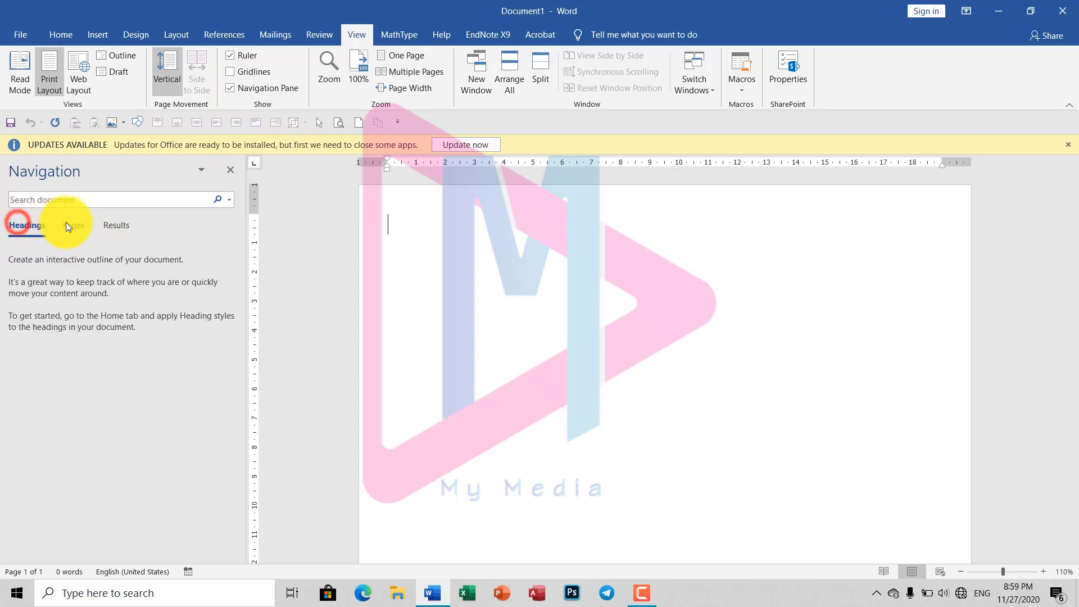
{"action": "left_click", "coordinate": [69, 224]}
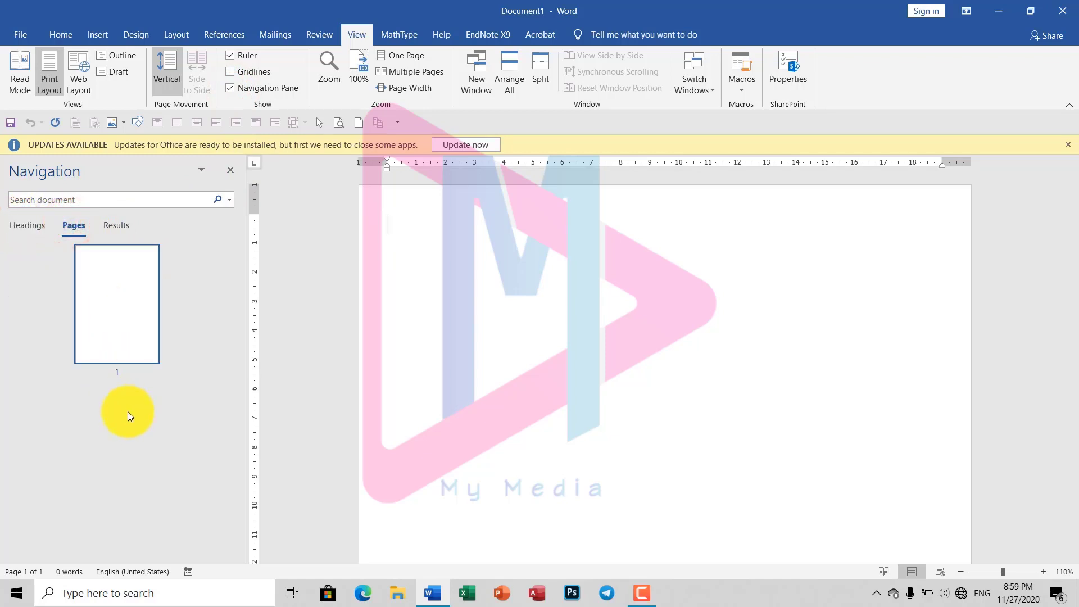
{"action": "left_click", "coordinate": [114, 225]}
{"action": "left_click", "coordinate": [65, 226]}
{"action": "left_click", "coordinate": [35, 229]}
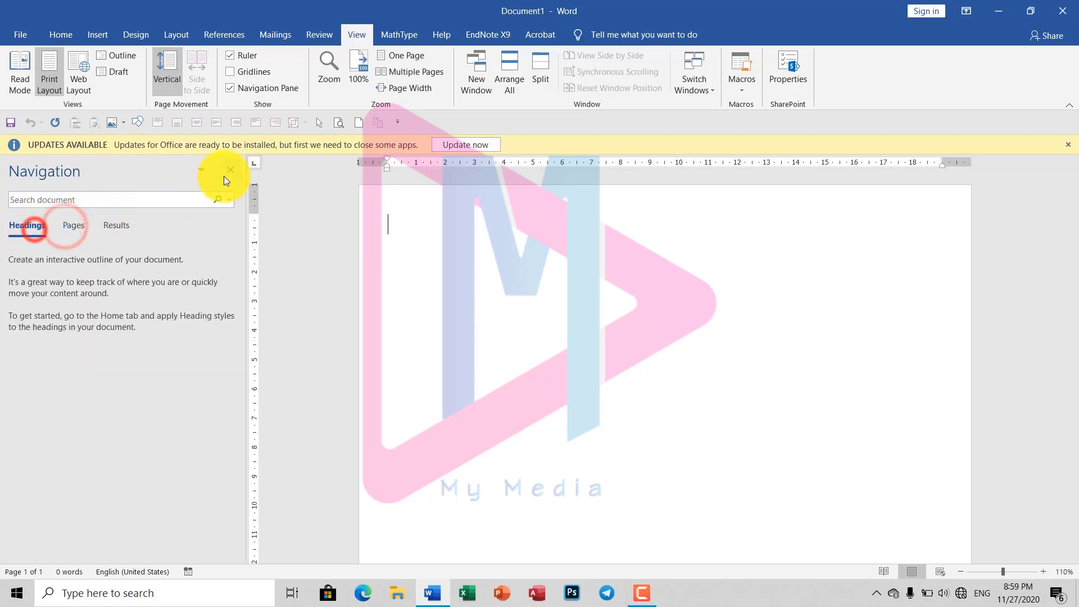
{"action": "left_click", "coordinate": [229, 170]}
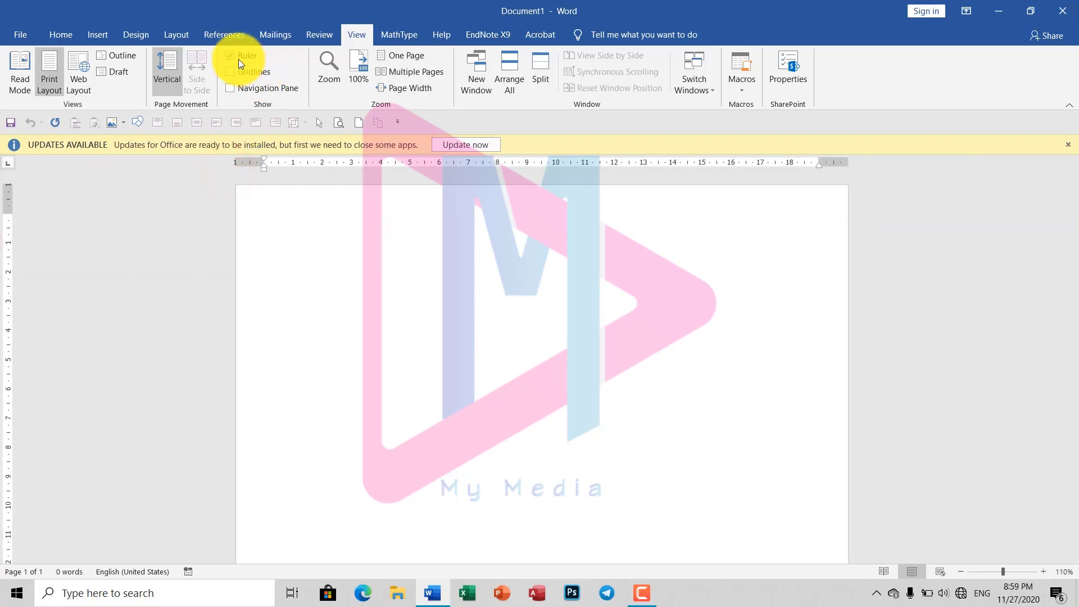
{"action": "left_click", "coordinate": [237, 57]}
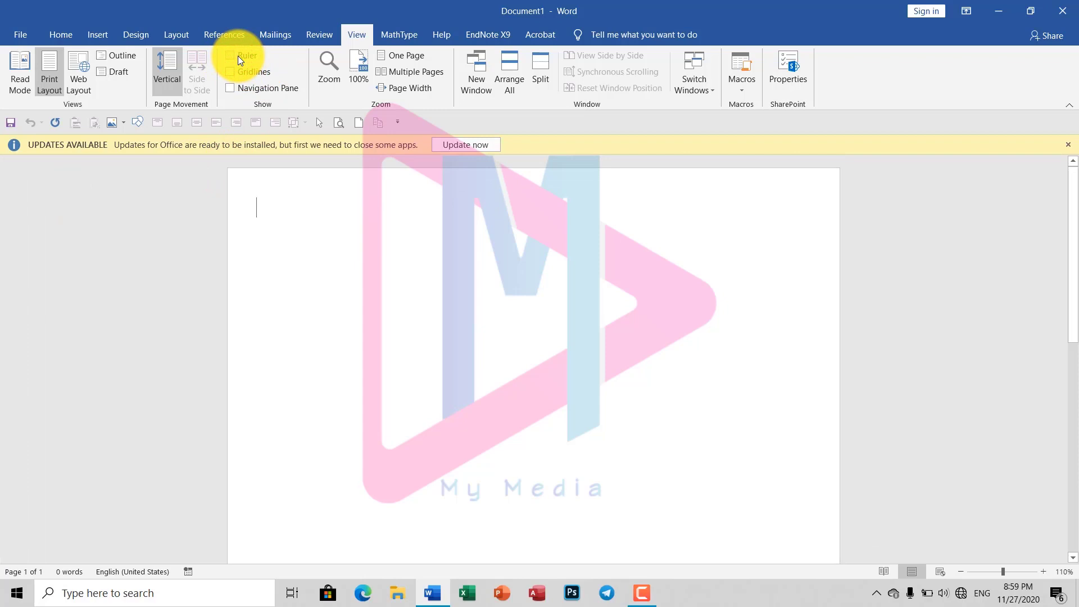
{"action": "left_click", "coordinate": [237, 55]}
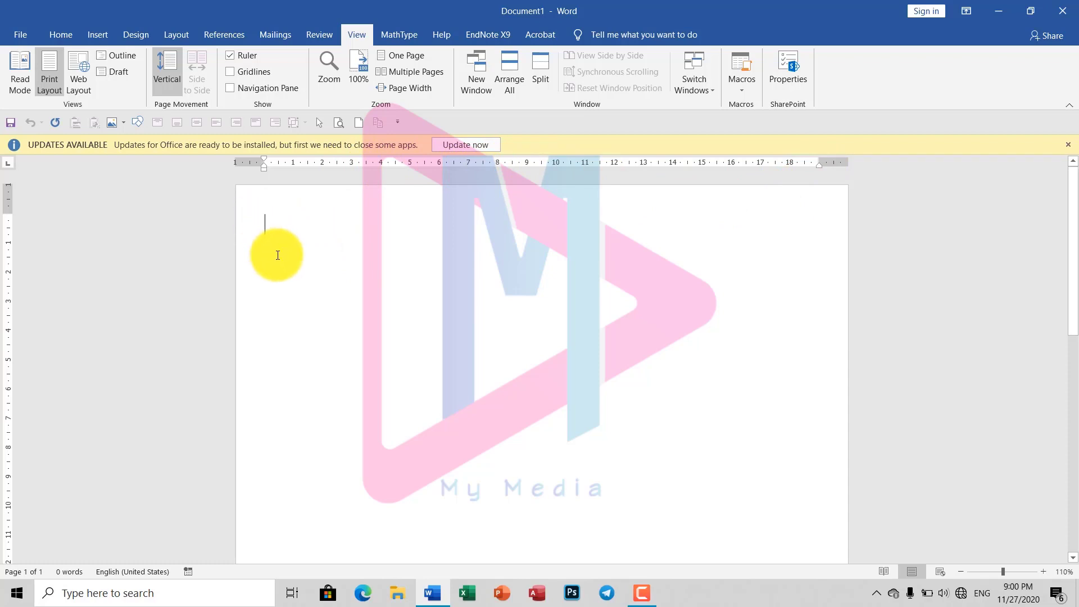
In Options > Advanced, keep 'Show measurements in units of' at Centimeters and confirm with OK
{"action": "left_click", "coordinate": [276, 225]}
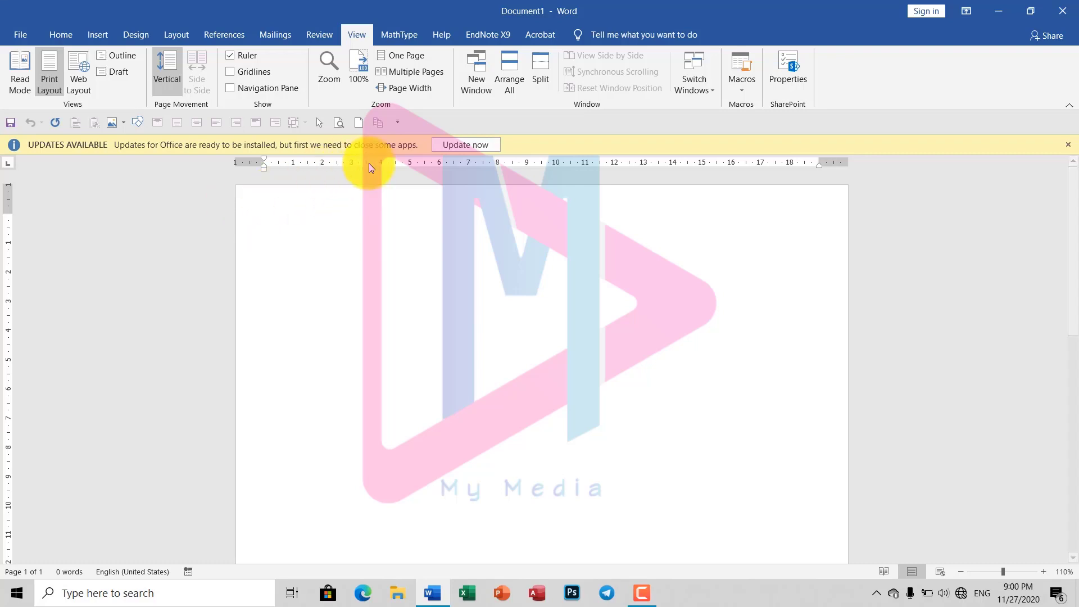
{"action": "left_click", "coordinate": [19, 35]}
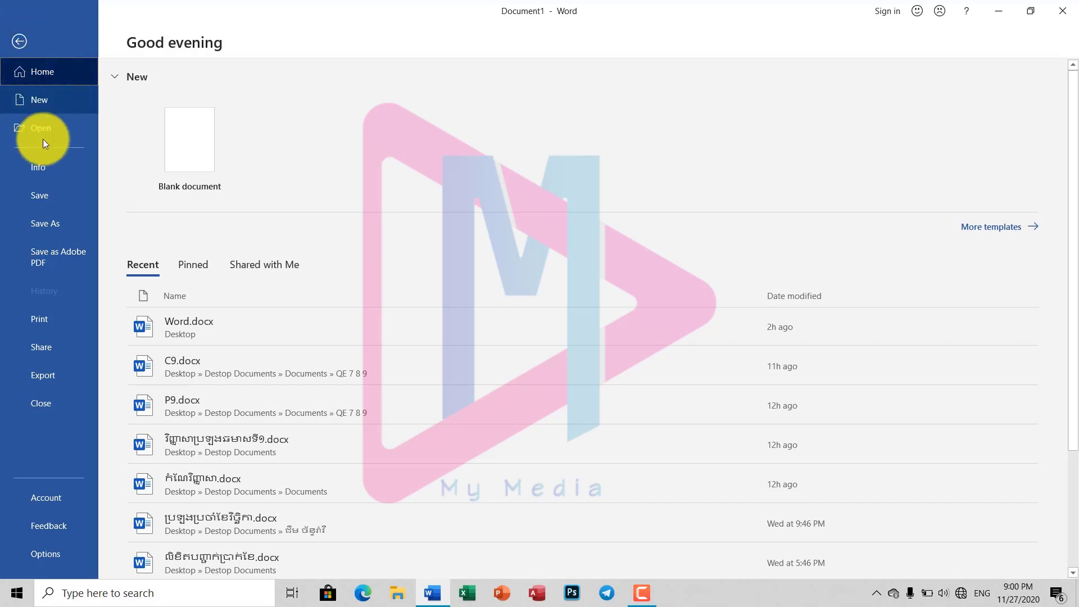
{"action": "left_click", "coordinate": [39, 551]}
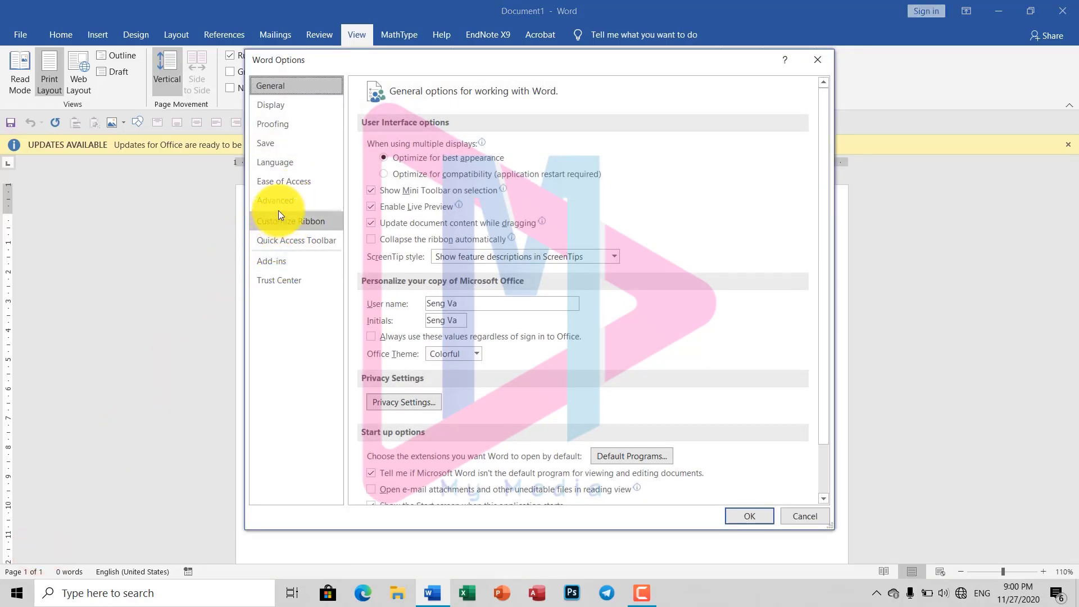
{"action": "left_click", "coordinate": [281, 202]}
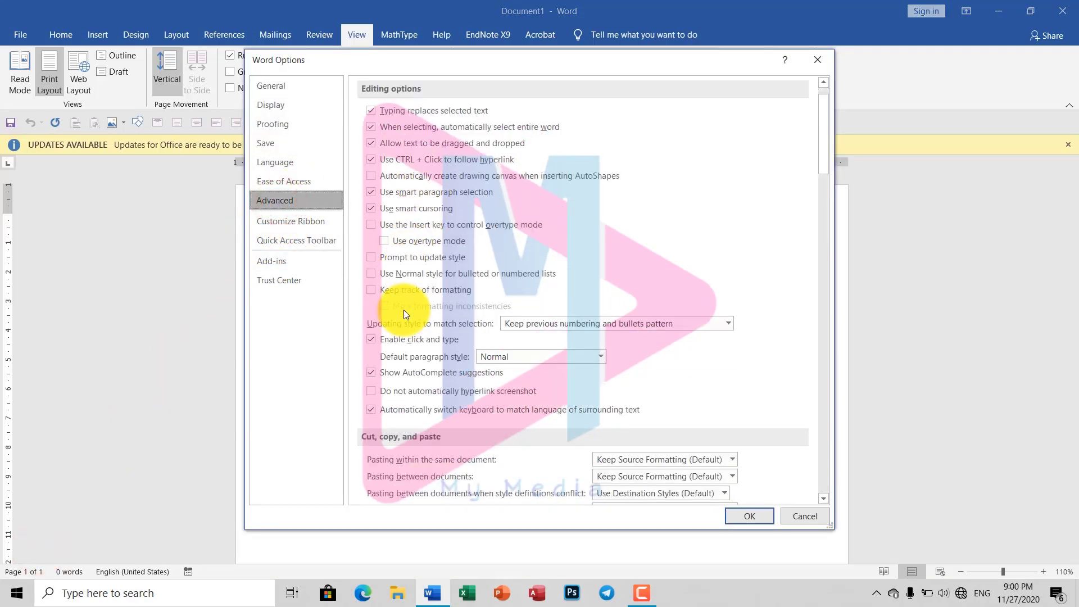
{"action": "scroll", "coordinate": [403, 313], "scroll_direction": "down", "scroll_amount": 3}
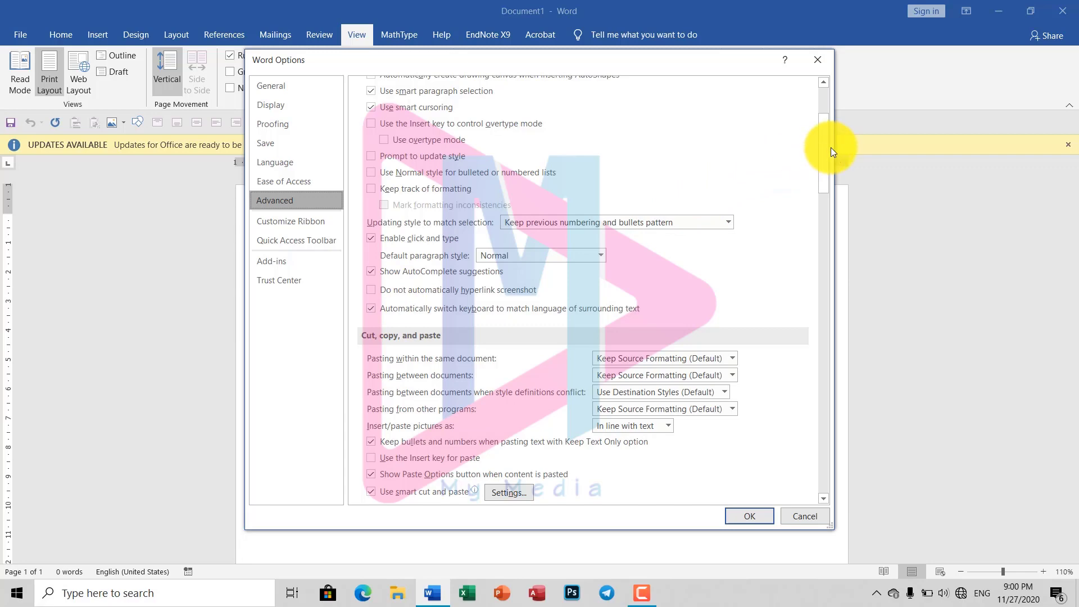
{"action": "left_click_drag", "start_coordinate": [827, 146], "coordinate": [838, 282]}
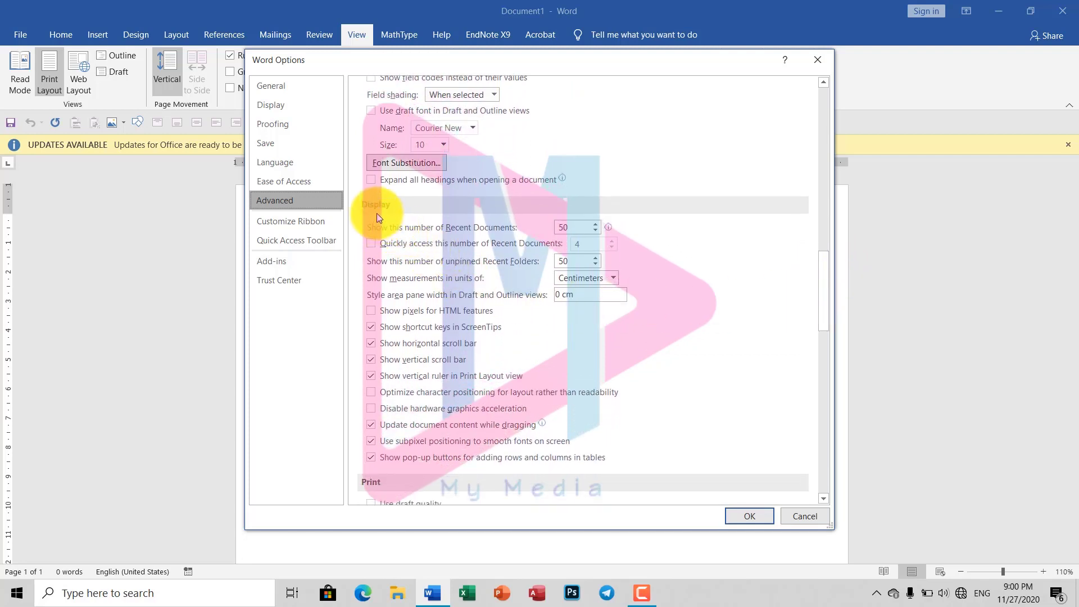
{"action": "left_click", "coordinate": [607, 278]}
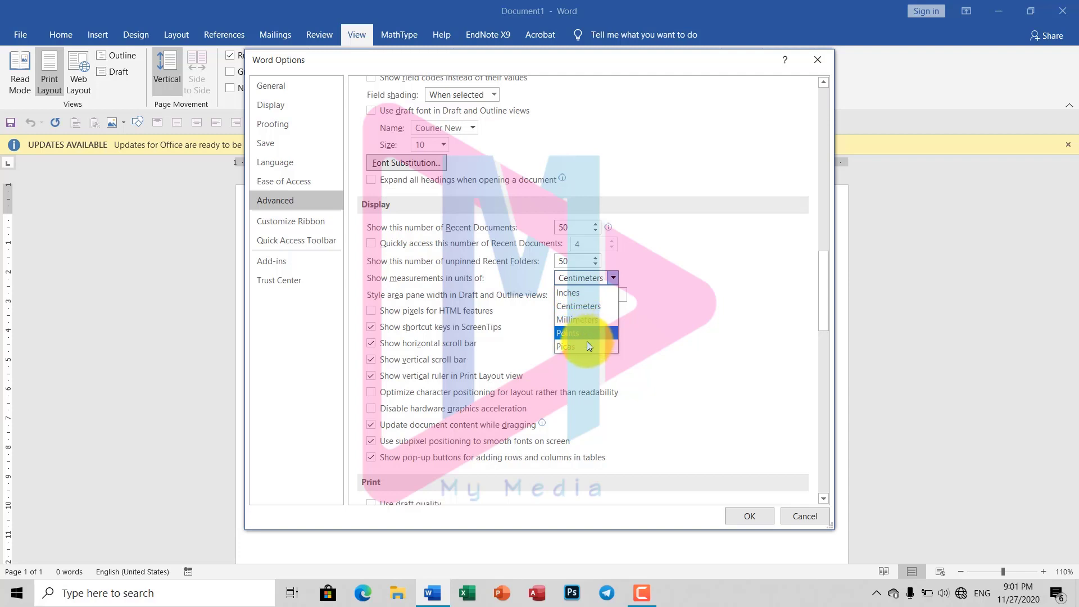
{"action": "left_click", "coordinate": [647, 271]}
{"action": "left_click", "coordinate": [615, 278]}
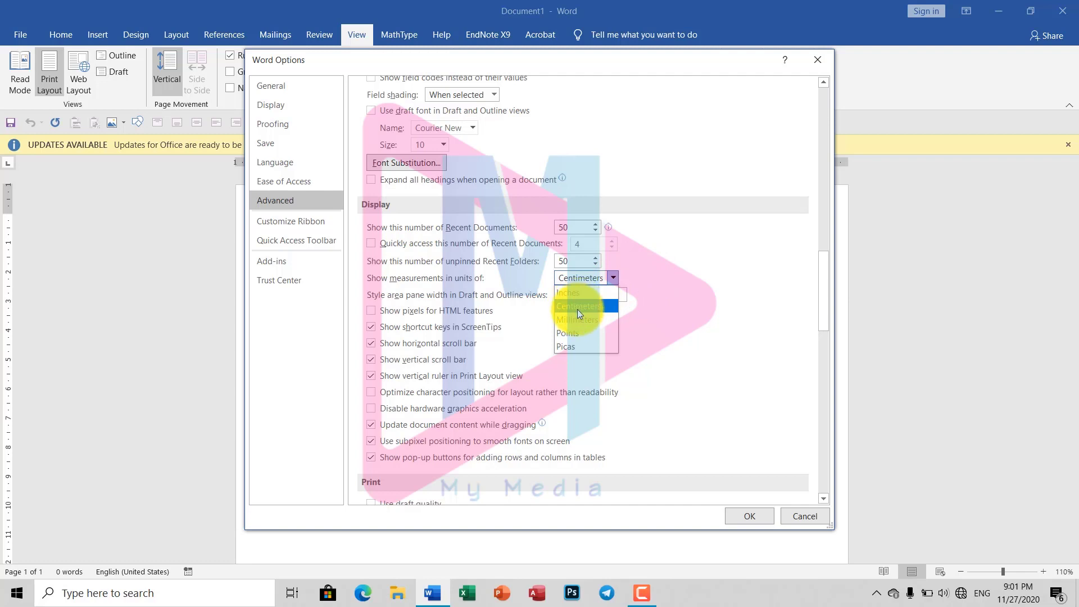
{"action": "left_click", "coordinate": [649, 256]}
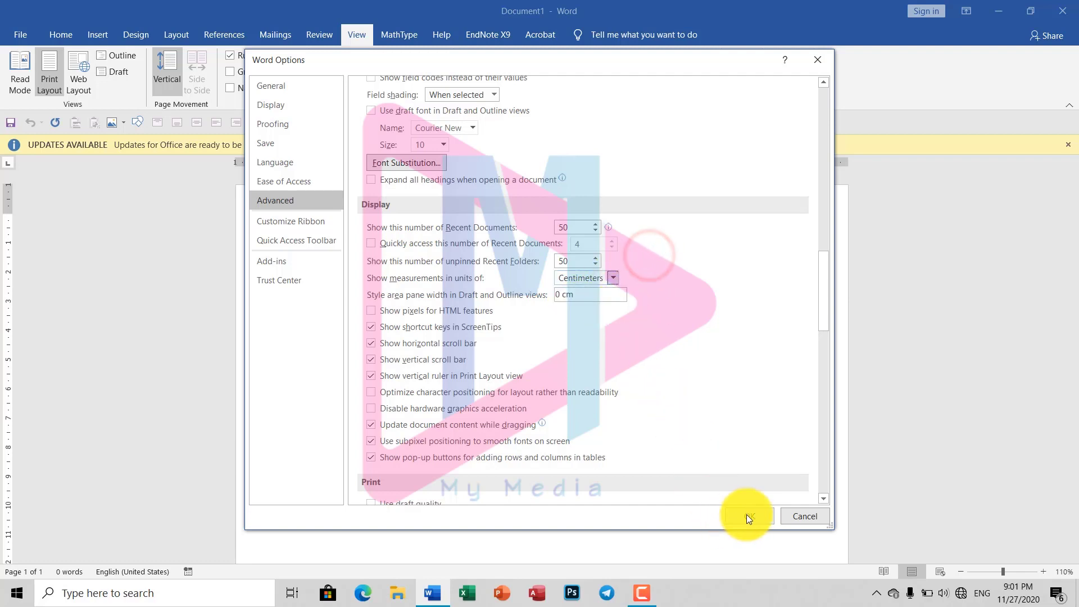
{"action": "left_click", "coordinate": [749, 515]}
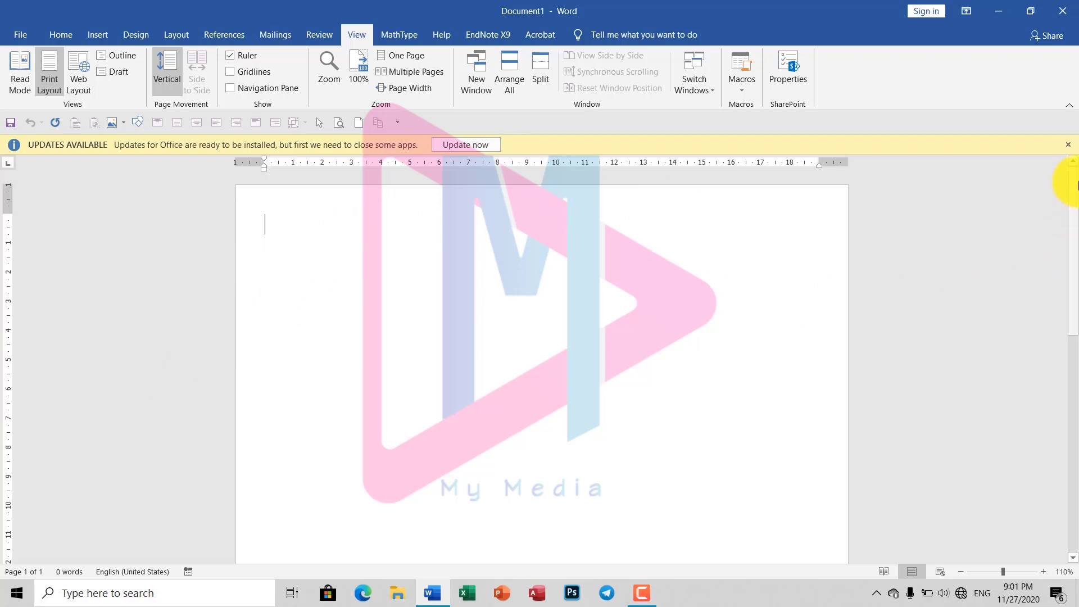
Scroll the page down and back up, then drag the zoom slider to about 187%
{"action": "left_click_drag", "start_coordinate": [1074, 233], "coordinate": [1073, 269]}
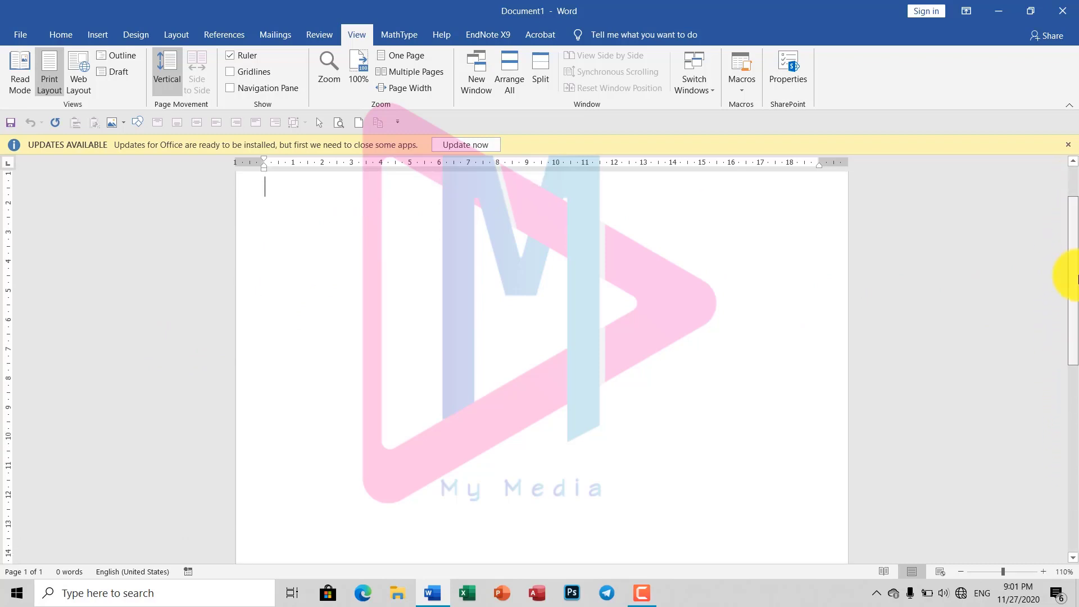
{"action": "mouse_move", "coordinate": [1073, 268]}
{"action": "left_mouse_down"}
{"action": "mouse_move", "coordinate": [1077, 517]}
{"action": "mouse_move", "coordinate": [1077, 234]}
{"action": "left_mouse_up"}
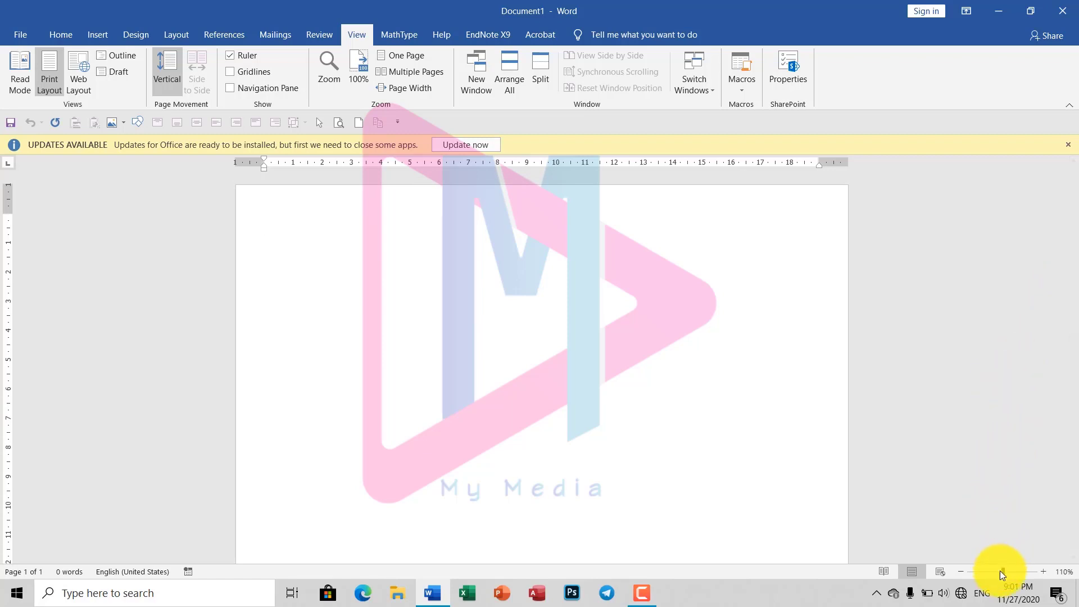
{"action": "left_click_drag", "start_coordinate": [1003, 570], "coordinate": [1010, 569]}
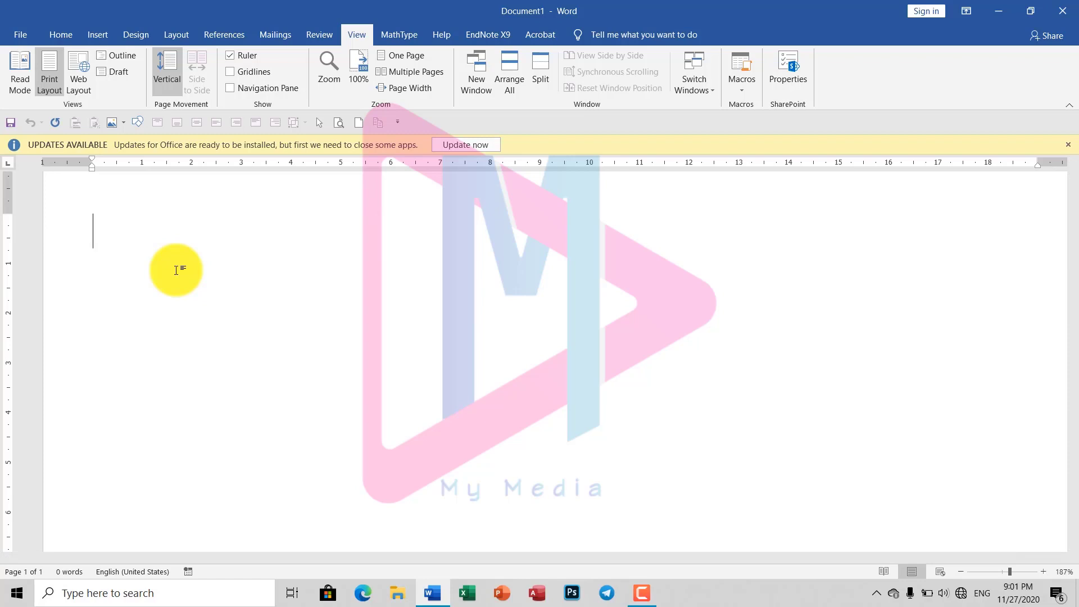
Ctrl+scroll to zoom the page out and back in, then pan around the page
{"action": "scroll", "coordinate": [176, 270], "scroll_direction": "down", "scroll_amount": 4}
{"action": "scroll", "coordinate": [176, 271], "scroll_direction": "down", "scroll_amount": 4}
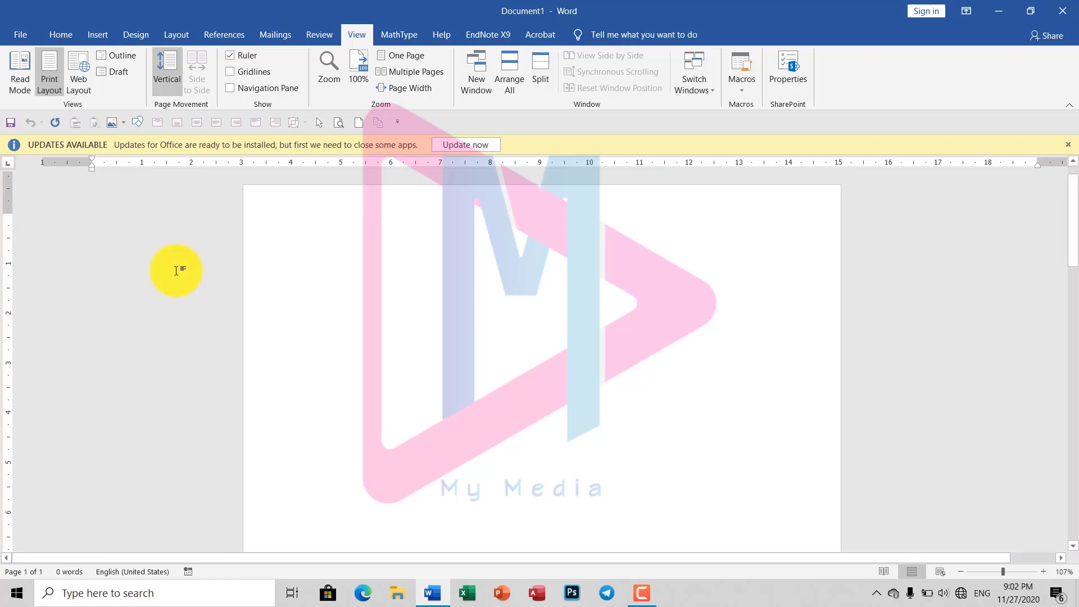
{"action": "scroll", "coordinate": [176, 271], "scroll_direction": "down", "scroll_amount": 4}
{"action": "scroll", "coordinate": [174, 274], "scroll_direction": "down", "scroll_amount": 3}
{"action": "scroll", "coordinate": [175, 274], "scroll_direction": "up", "scroll_amount": 1}
{"action": "scroll", "coordinate": [174, 275], "scroll_direction": "up", "scroll_amount": 3}
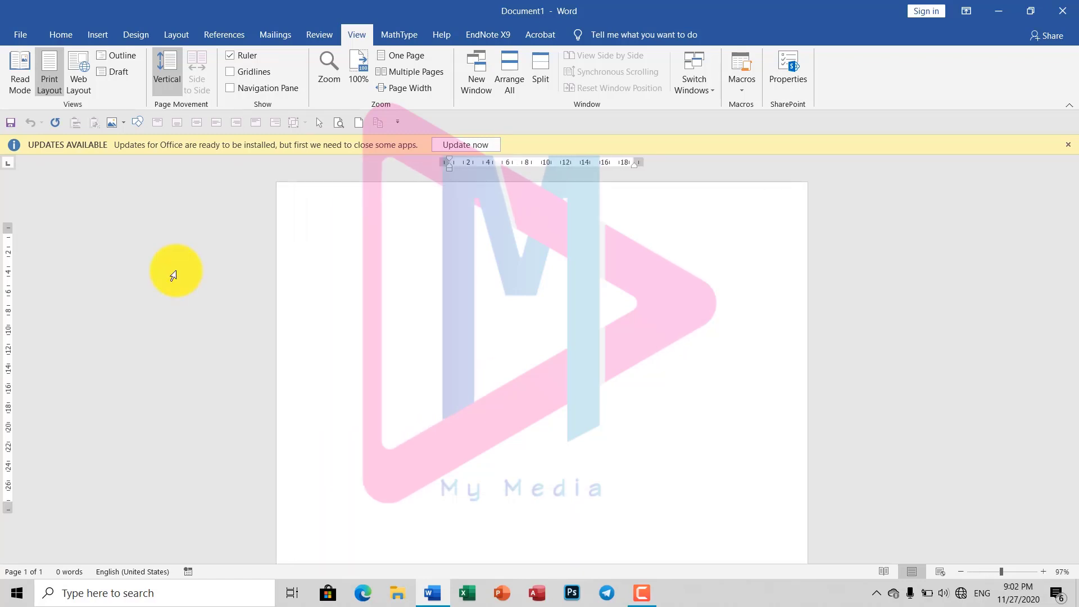
{"action": "scroll", "coordinate": [175, 274], "scroll_direction": "up", "scroll_amount": 4}
{"action": "scroll", "coordinate": [174, 274], "scroll_direction": "up", "scroll_amount": 1}
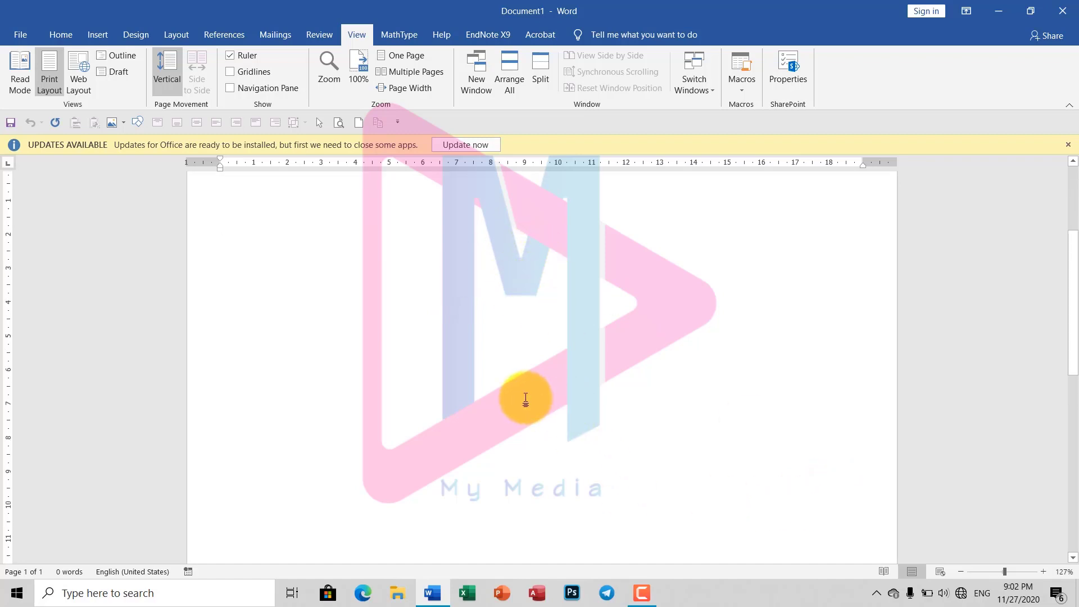
{"action": "scroll", "coordinate": [539, 399], "scroll_direction": "down", "scroll_amount": 5}
{"action": "scroll", "coordinate": [558, 412], "scroll_direction": "up", "scroll_amount": 5}
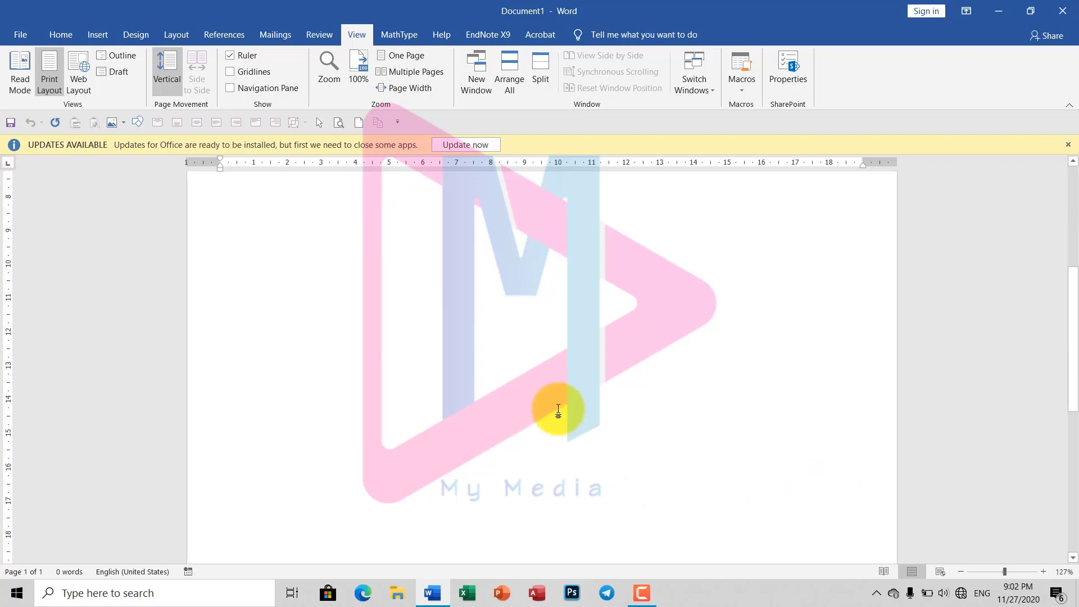
{"action": "scroll", "coordinate": [559, 413], "scroll_direction": "down", "scroll_amount": 3}
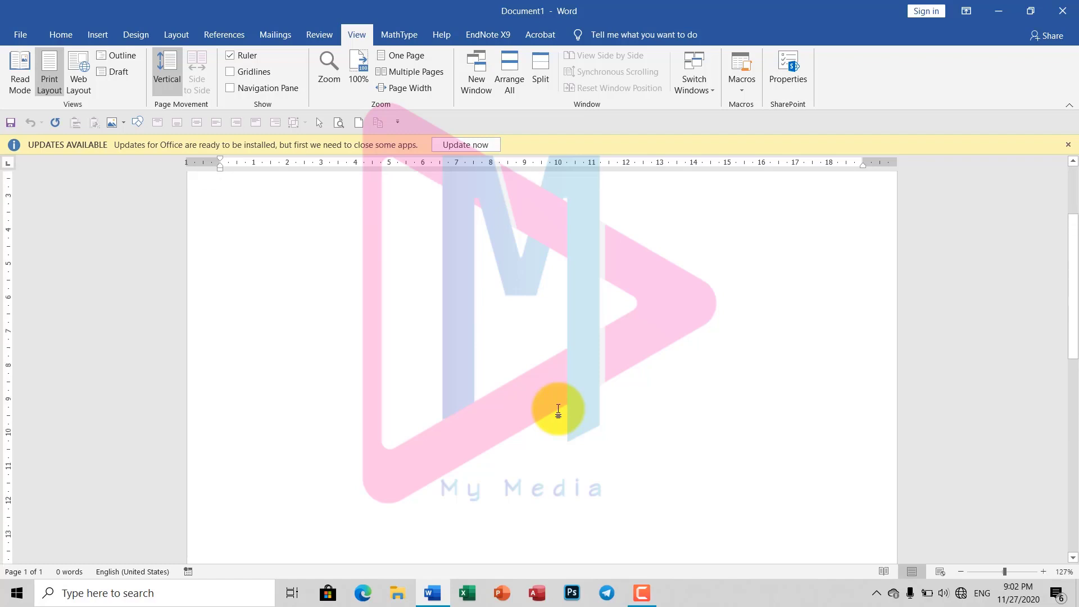
{"action": "scroll", "coordinate": [558, 414], "scroll_direction": "up", "scroll_amount": 3}
{"action": "scroll", "coordinate": [558, 431], "scroll_direction": "down", "scroll_amount": 4}
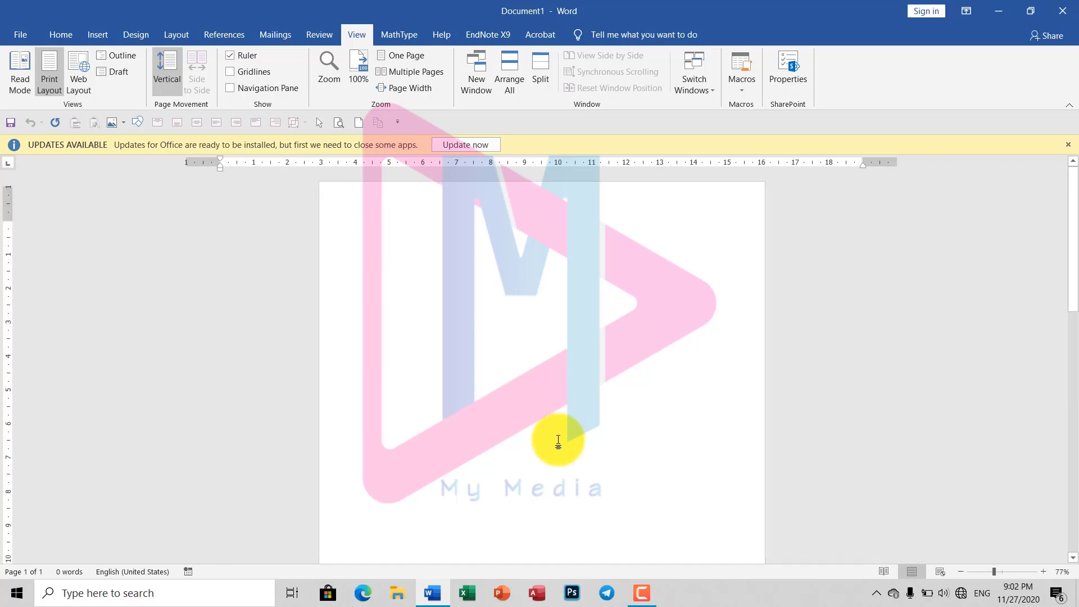
{"action": "scroll", "coordinate": [557, 441], "scroll_direction": "up", "scroll_amount": 8}
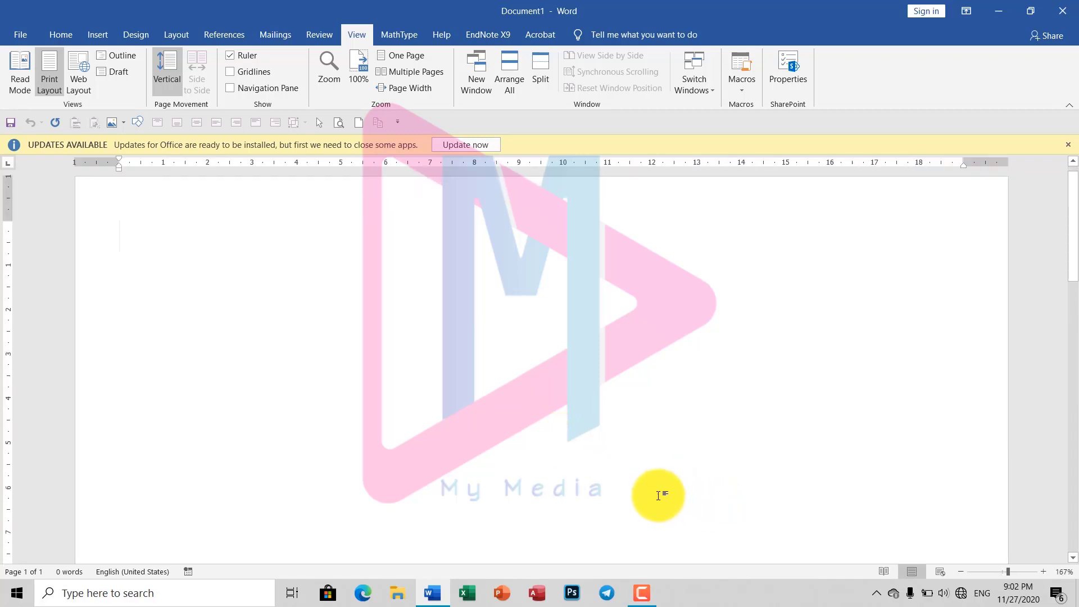
{"action": "scroll", "coordinate": [658, 495], "scroll_direction": "up", "scroll_amount": 5}
{"action": "scroll", "coordinate": [659, 494], "scroll_direction": "up", "scroll_amount": 5}
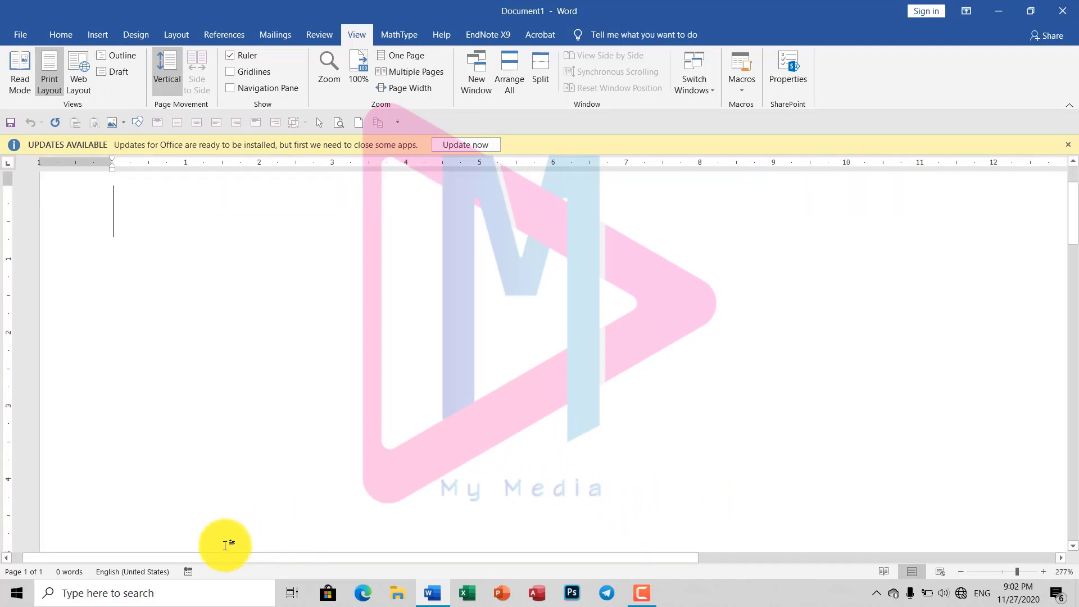
{"action": "mouse_move", "coordinate": [205, 557]}
{"action": "left_mouse_down"}
{"action": "mouse_move", "coordinate": [605, 545]}
{"action": "mouse_move", "coordinate": [156, 547]}
{"action": "mouse_move", "coordinate": [393, 567]}
{"action": "mouse_move", "coordinate": [592, 564]}
{"action": "left_mouse_up"}
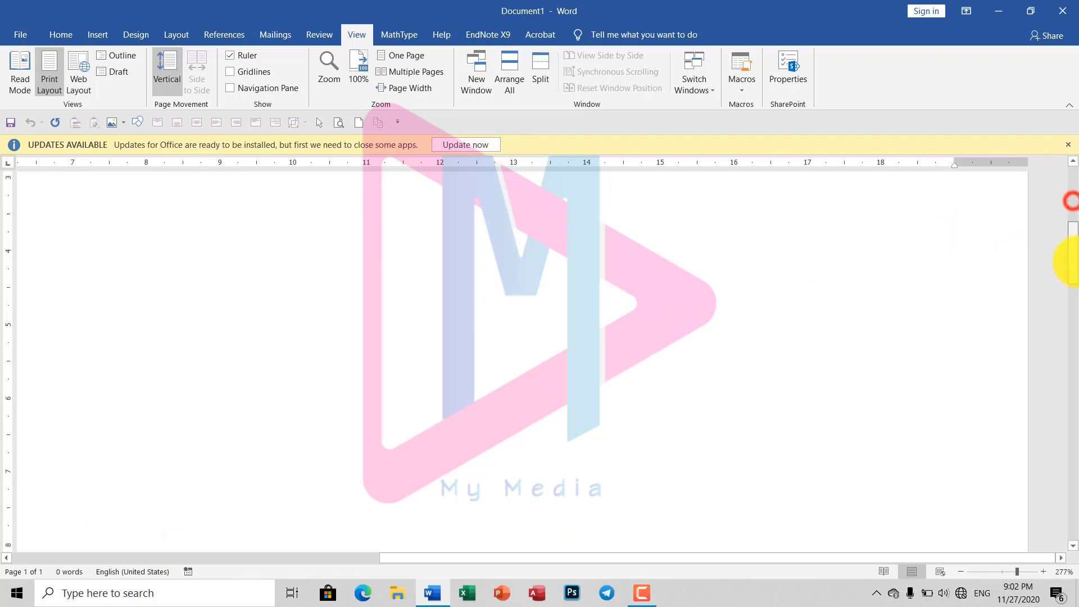
{"action": "mouse_move", "coordinate": [1074, 208]}
{"action": "left_mouse_down"}
{"action": "mouse_move", "coordinate": [1076, 517]}
{"action": "mouse_move", "coordinate": [1067, 169]}
{"action": "left_mouse_up"}
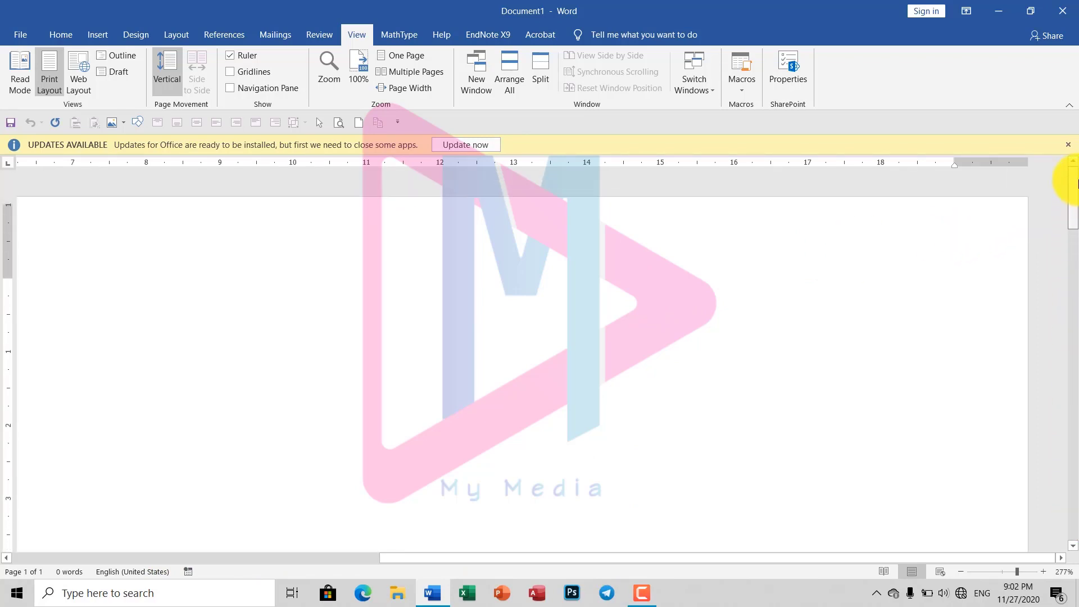
{"action": "mouse_move", "coordinate": [521, 545]}
{"action": "left_mouse_down"}
{"action": "mouse_move", "coordinate": [488, 560]}
{"action": "mouse_move", "coordinate": [126, 532]}
{"action": "left_mouse_up"}
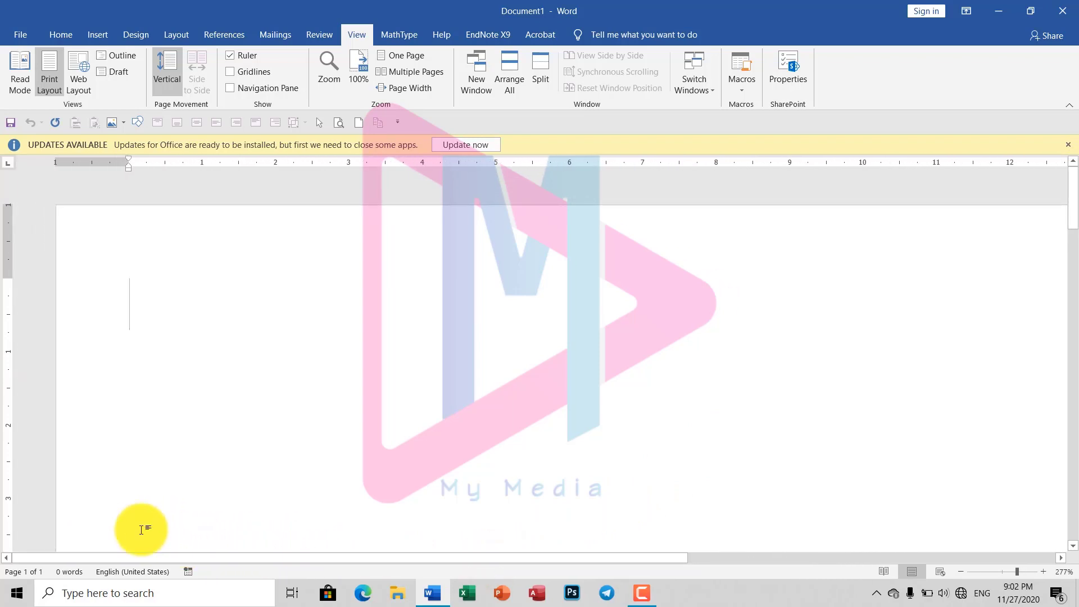
Step the status-bar zoom out until it reads 140%
{"action": "left_click", "coordinate": [961, 572]}
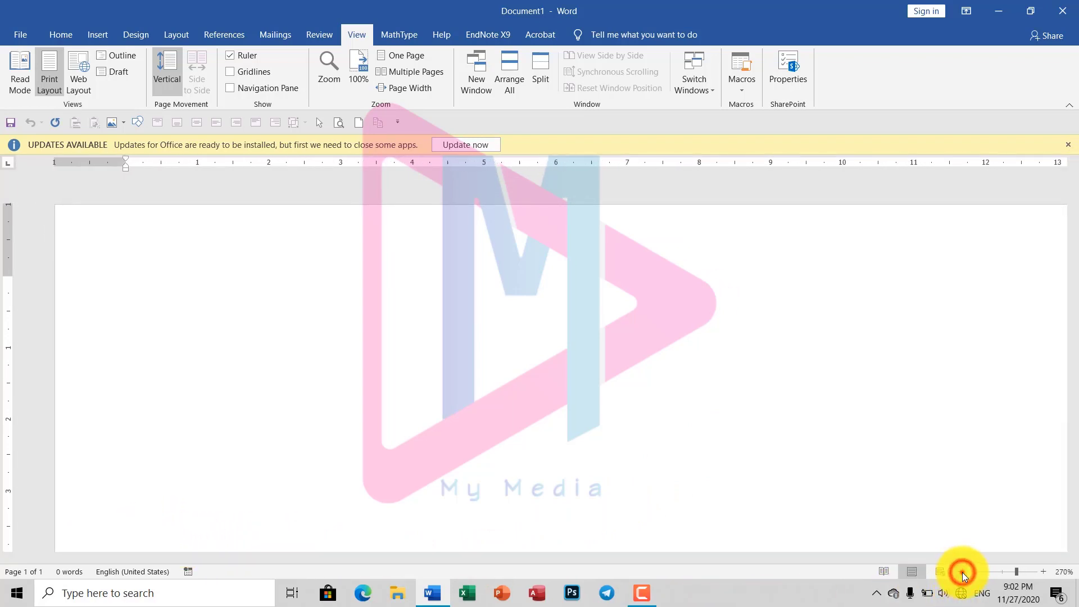
{"action": "left_click", "coordinate": [962, 572]}
{"action": "left_click", "coordinate": [962, 572]}
{"action": "left_click", "coordinate": [962, 572]}
{"action": "double_click", "coordinate": [962, 572]}
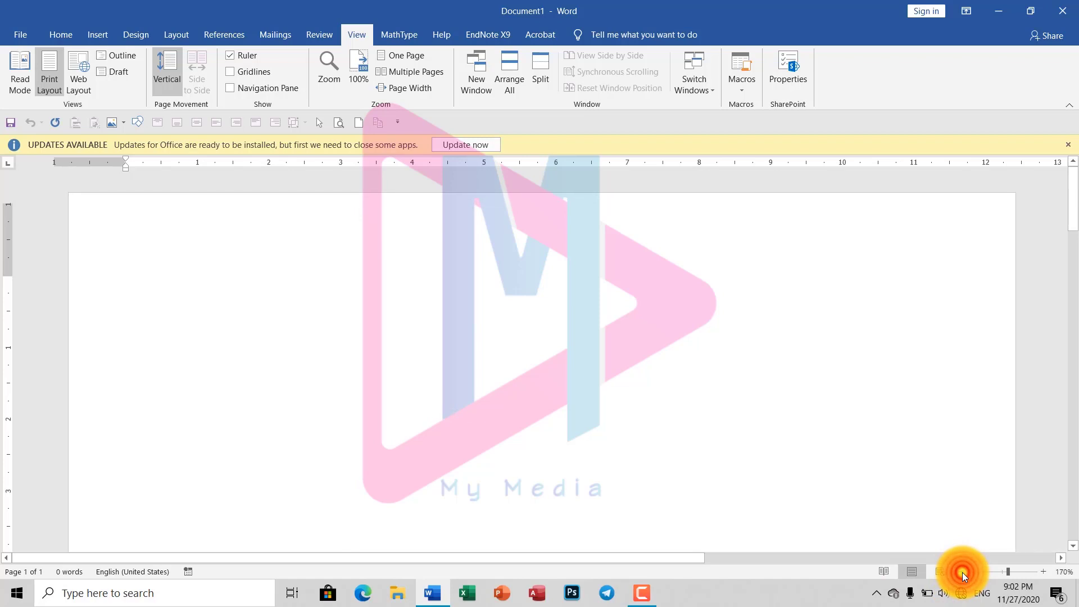
{"action": "double_click", "coordinate": [962, 573]}
{"action": "double_click", "coordinate": [962, 573]}
{"action": "left_click", "coordinate": [962, 572]}
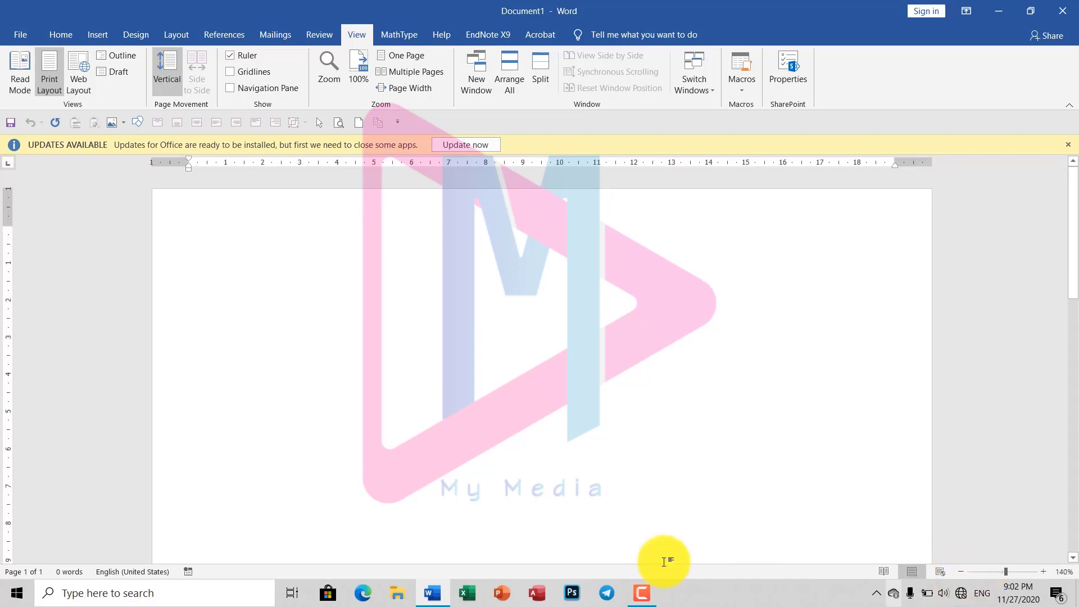
Set the magnification to 100% in the Zoom dialog and apply it
{"action": "left_click", "coordinate": [1064, 572]}
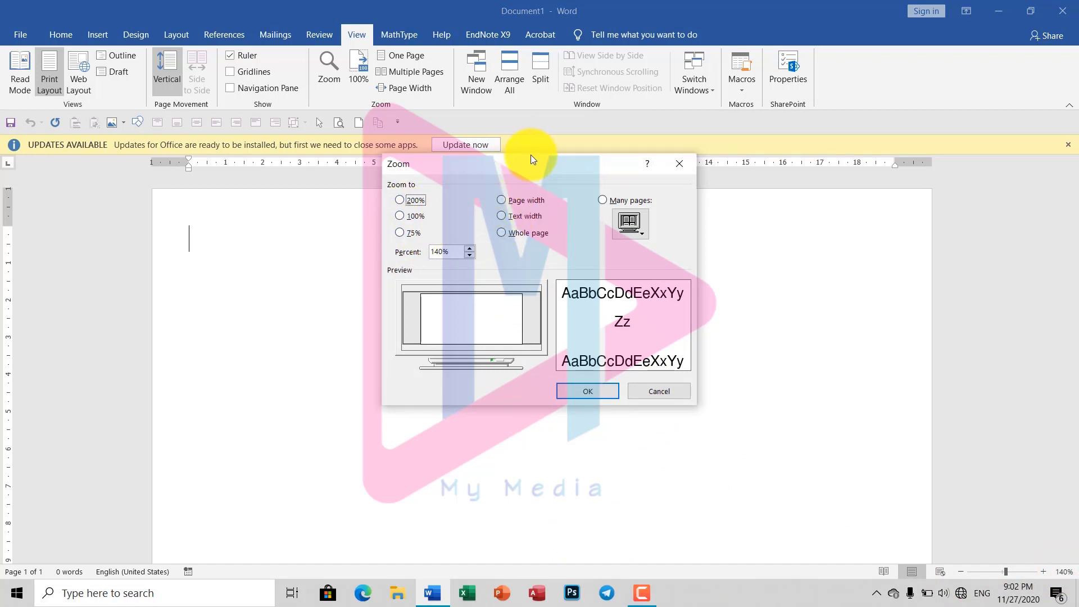
{"action": "left_click_drag", "start_coordinate": [532, 160], "coordinate": [614, 161]}
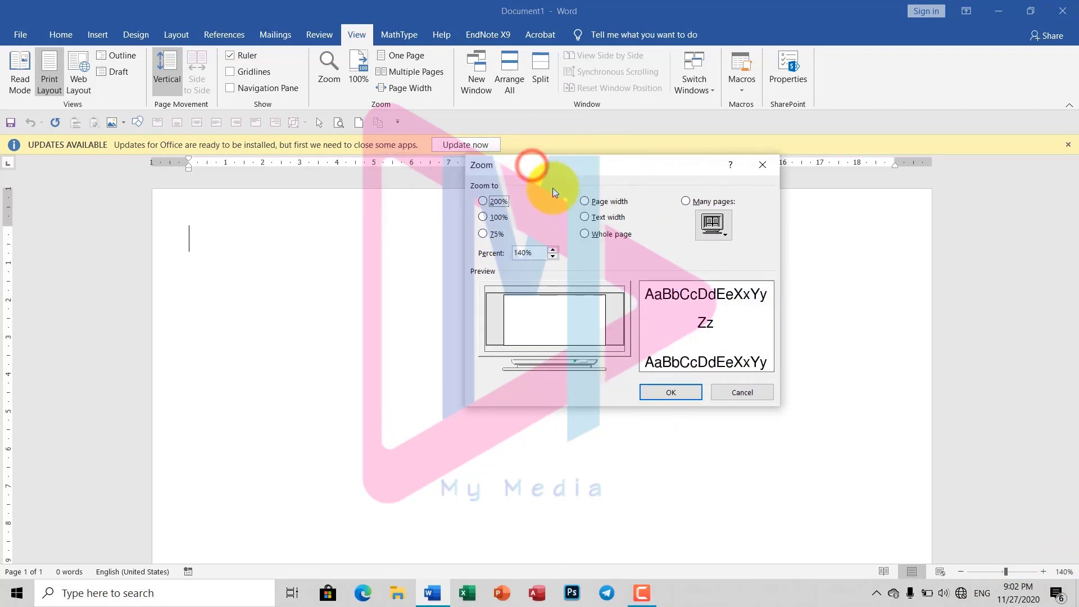
{"action": "left_click", "coordinate": [483, 217]}
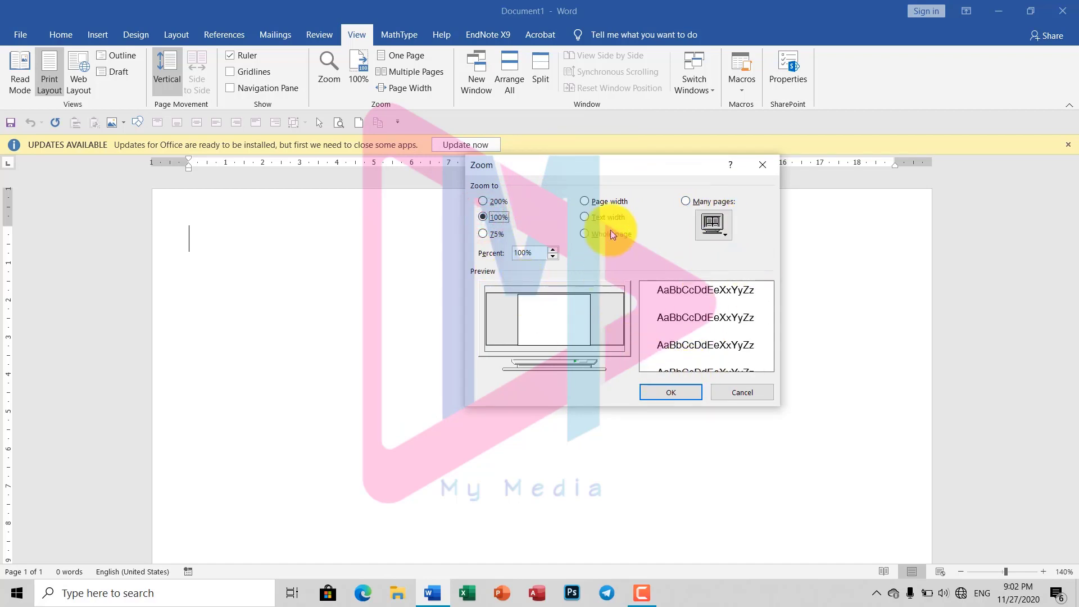
{"action": "left_click", "coordinate": [669, 393]}
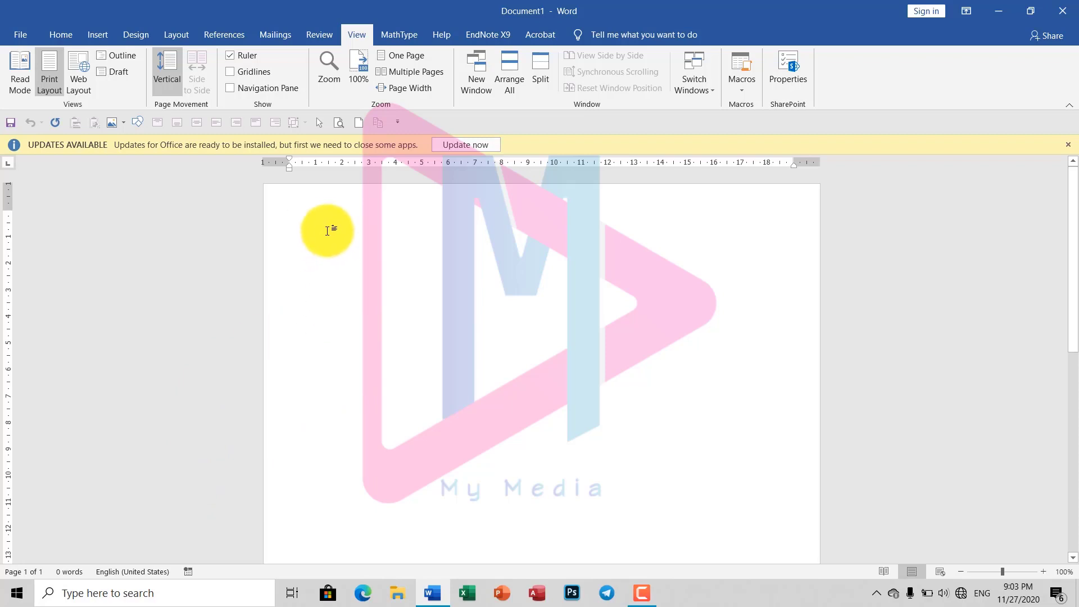
{"action": "type", "text": "ssdf"}
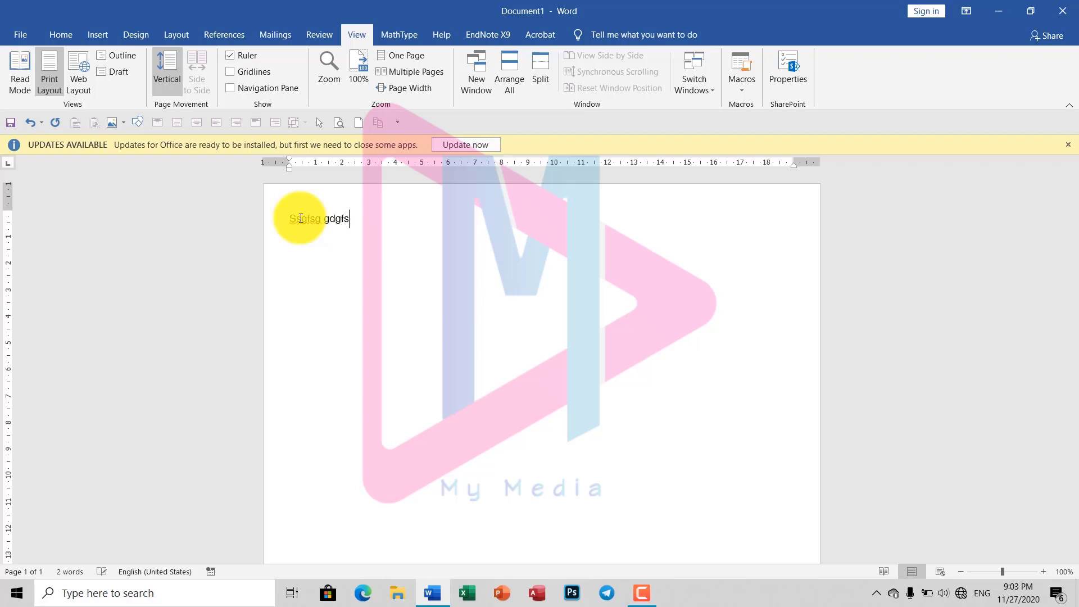
{"action": "left_click", "coordinate": [321, 252]}
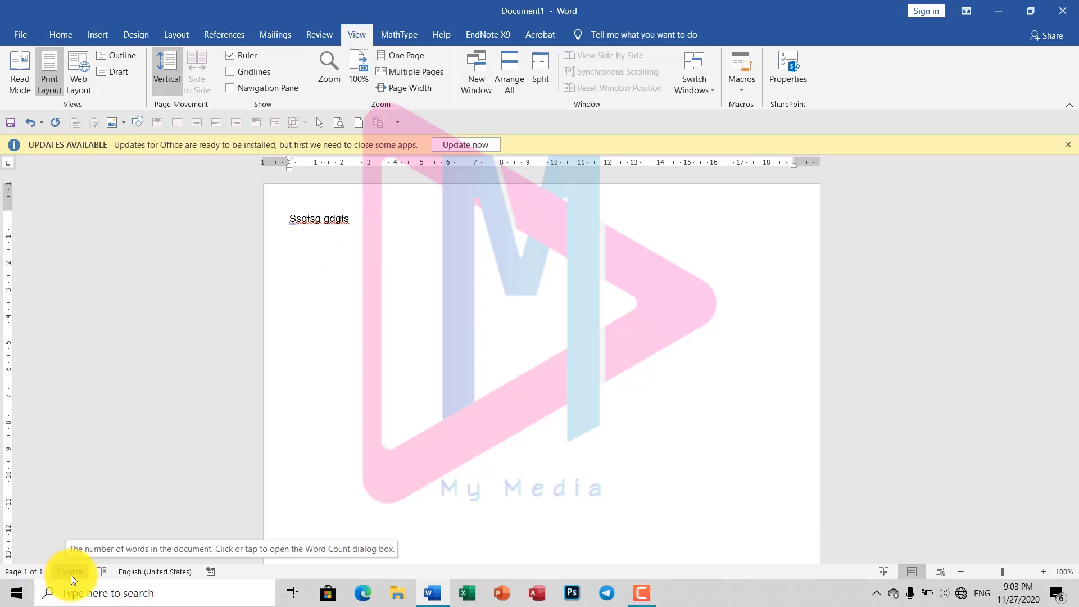
{"action": "left_click_drag", "start_coordinate": [378, 222], "coordinate": [167, 206]}
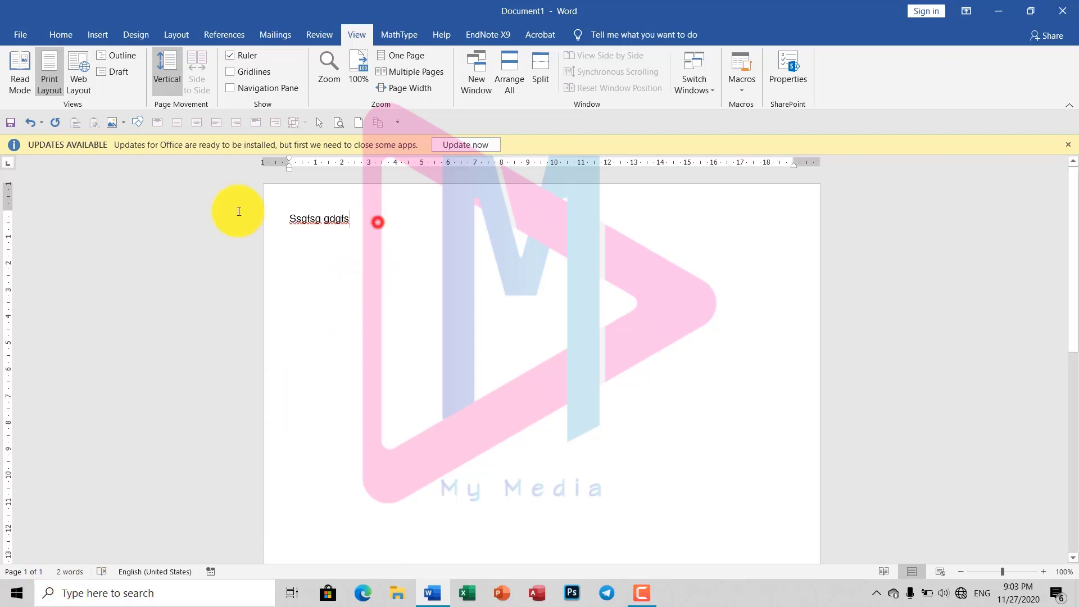
{"action": "key", "text": "Delete"}
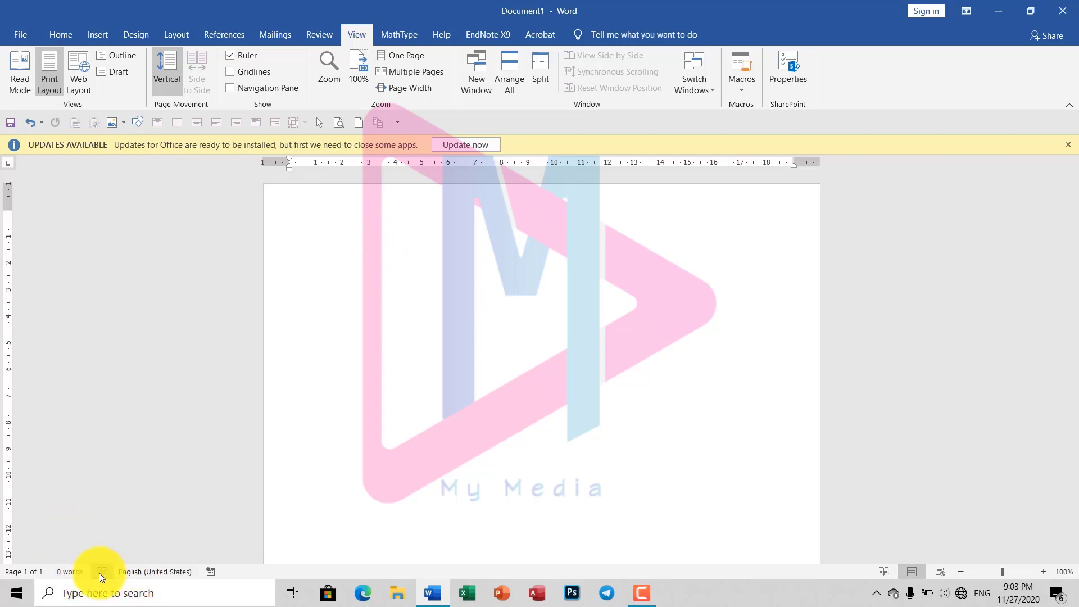
Switch the keyboard input language from English (United States) to Khmer via the taskbar indicator
{"action": "left_click", "coordinate": [149, 573]}
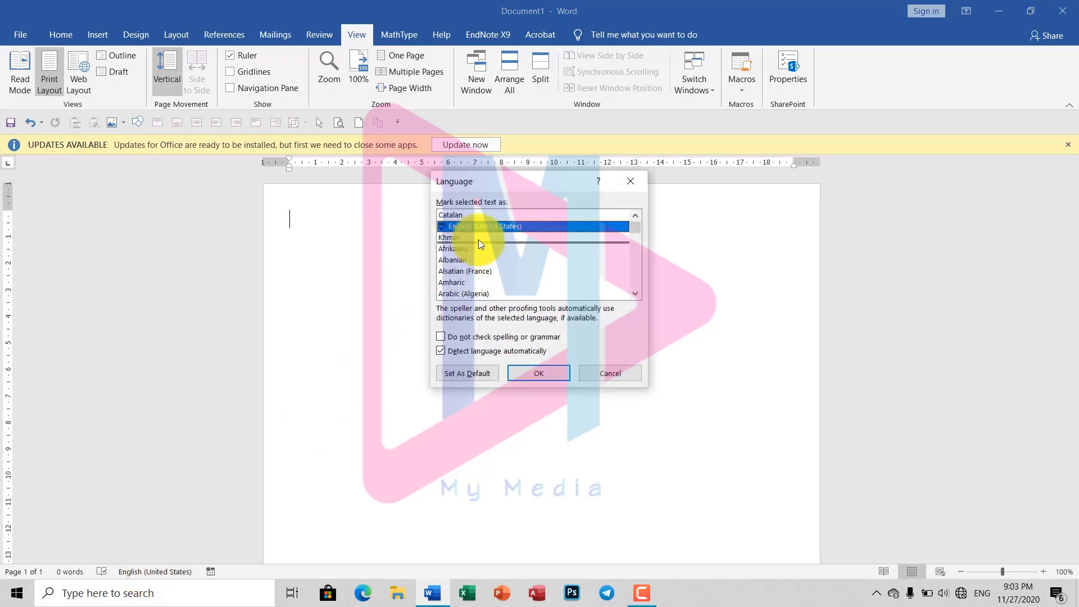
{"action": "left_click", "coordinate": [634, 179]}
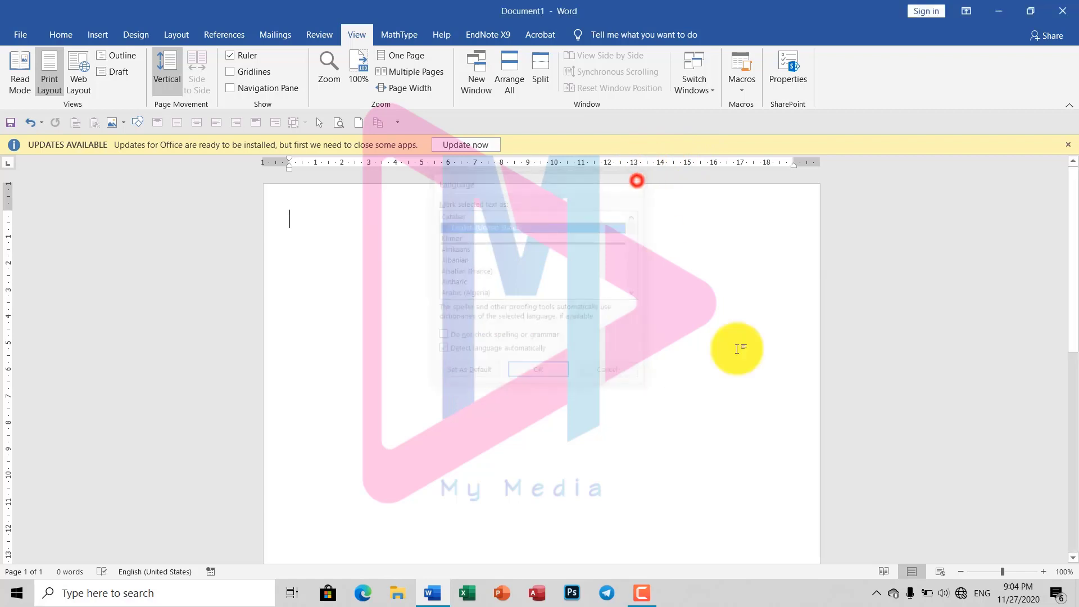
{"action": "left_click", "coordinate": [980, 593]}
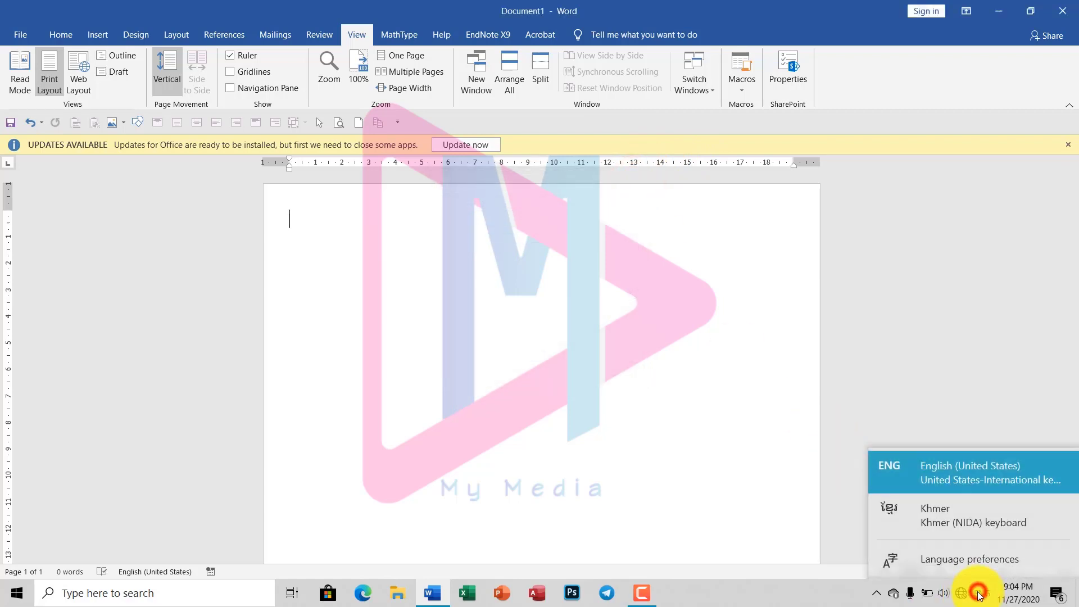
{"action": "left_click", "coordinate": [947, 511]}
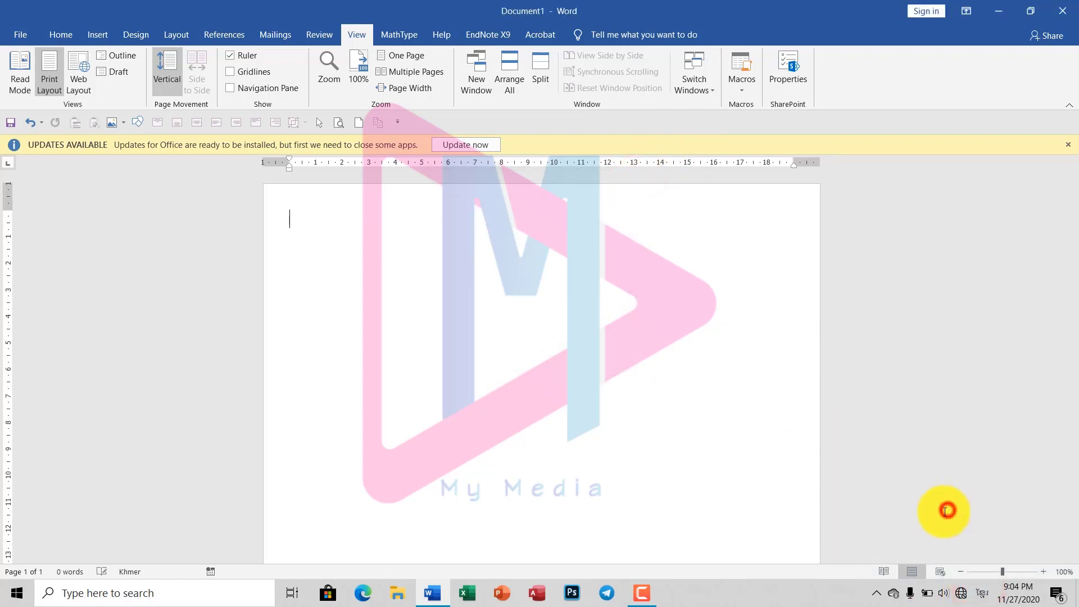
{"action": "left_click", "coordinate": [982, 593]}
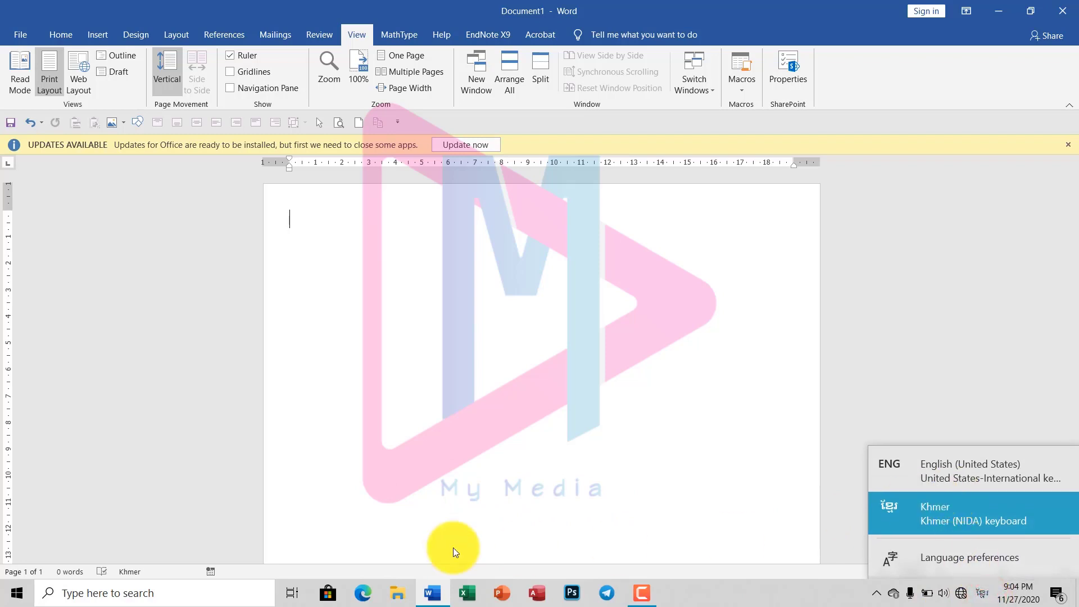
{"action": "left_click", "coordinate": [390, 494]}
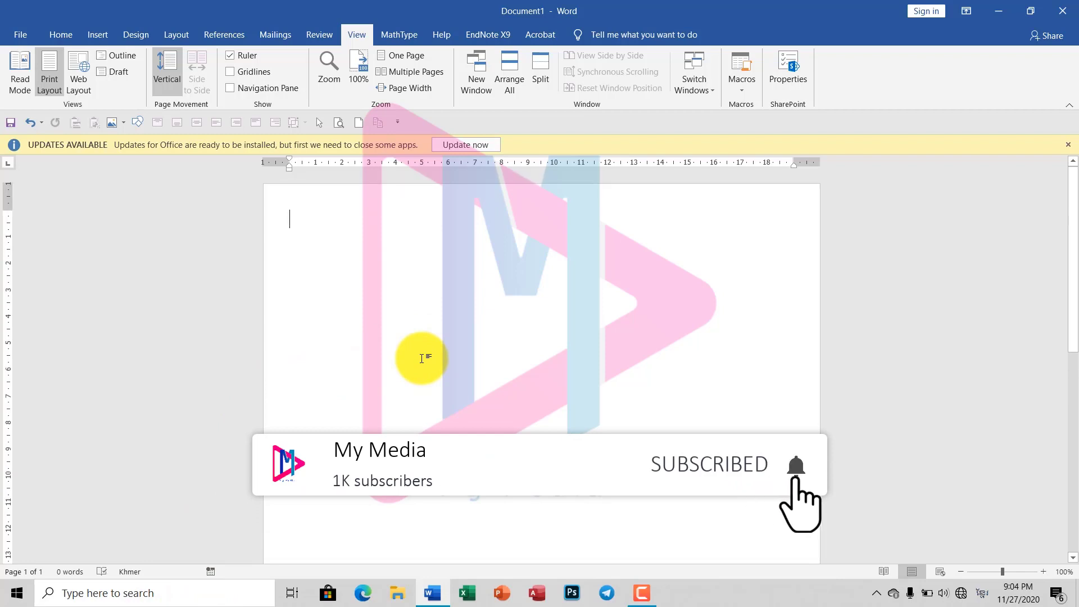
Type 'Hello' at the top of page 1
{"action": "scroll", "coordinate": [402, 316], "scroll_direction": "down", "scroll_amount": 5}
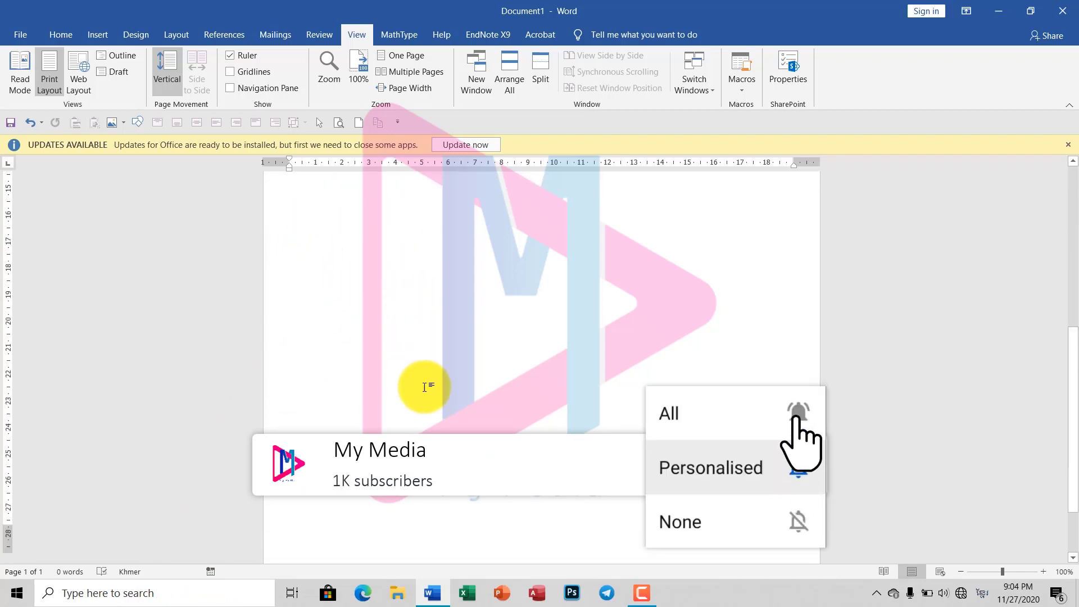
{"action": "scroll", "coordinate": [325, 429], "scroll_direction": "up", "scroll_amount": 5}
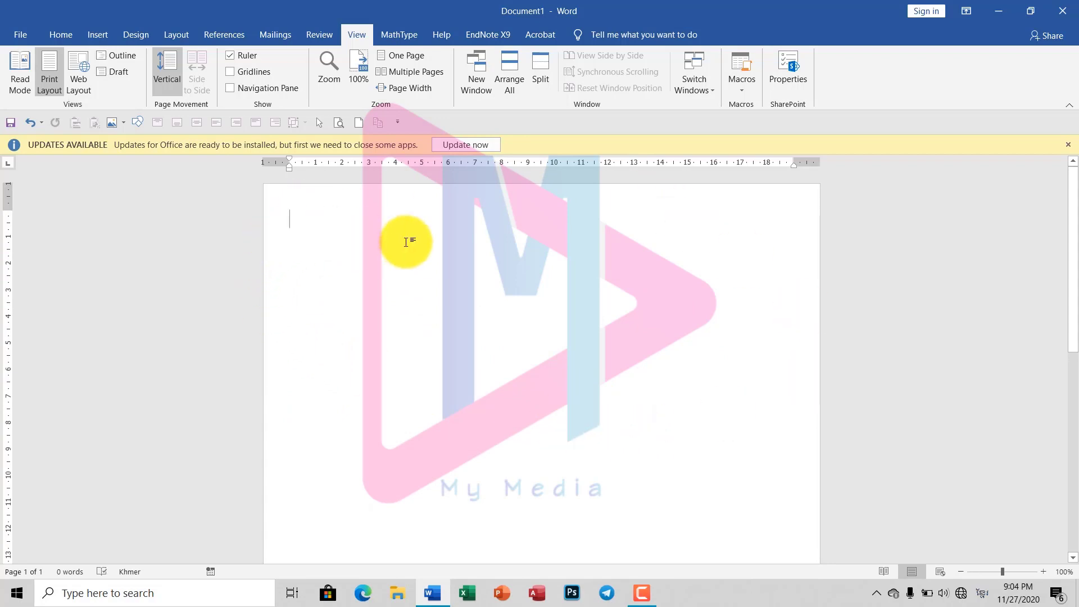
{"action": "scroll", "coordinate": [376, 356], "scroll_direction": "down", "scroll_amount": 5}
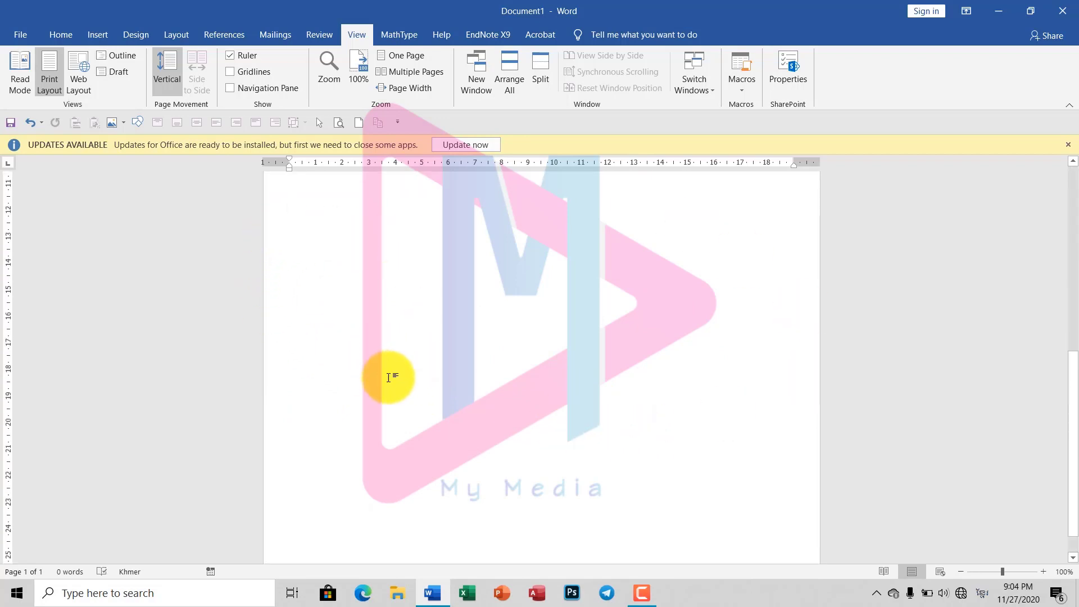
{"action": "scroll", "coordinate": [388, 377], "scroll_direction": "up", "scroll_amount": 5}
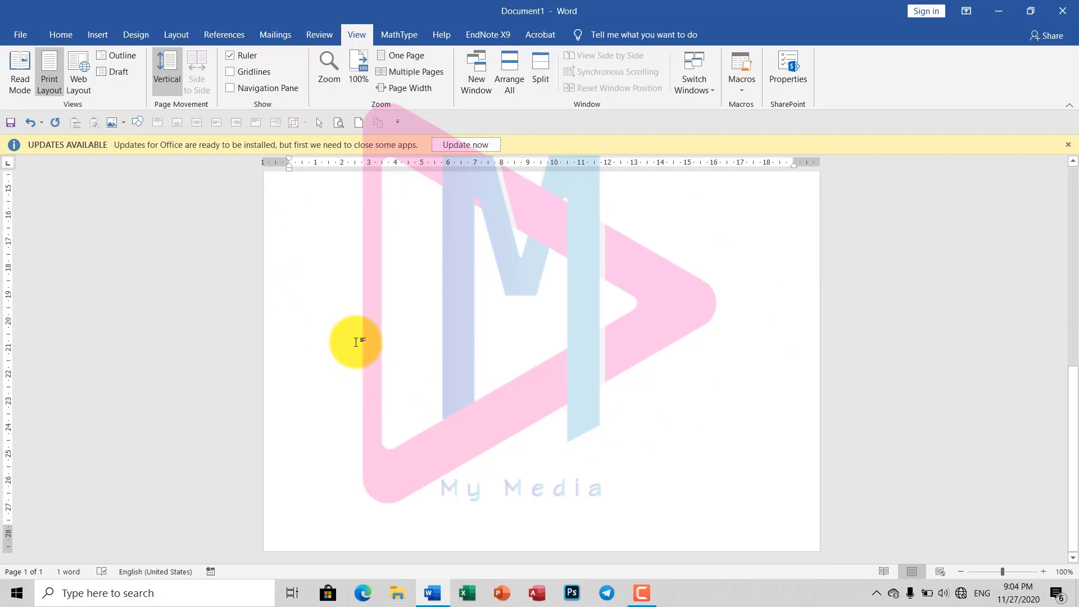
{"action": "type", "text": "Hello"}
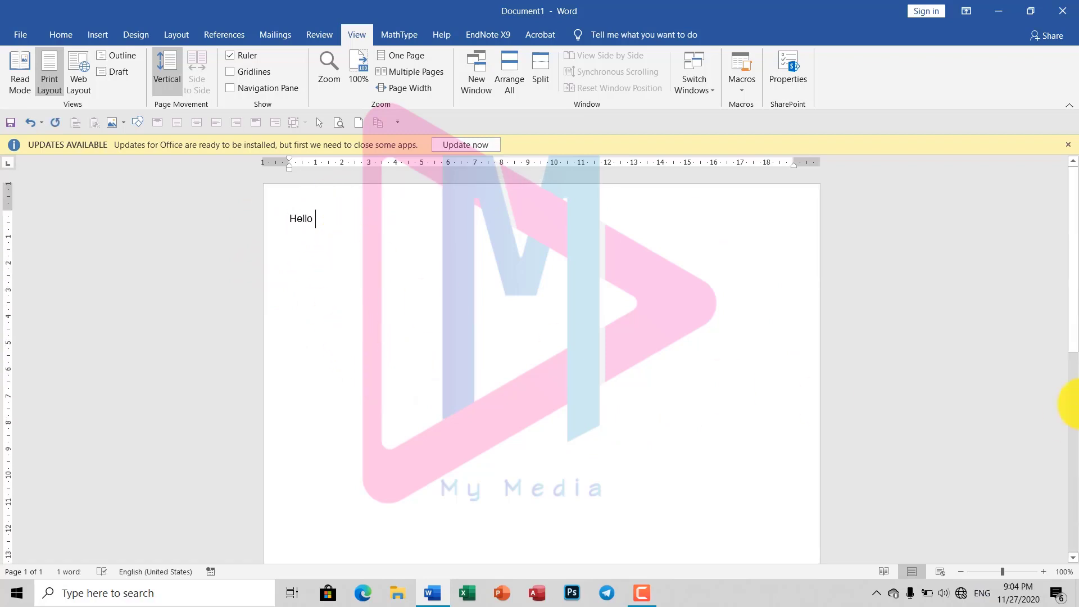
{"action": "scroll", "coordinate": [427, 348], "scroll_direction": "down", "scroll_amount": 5}
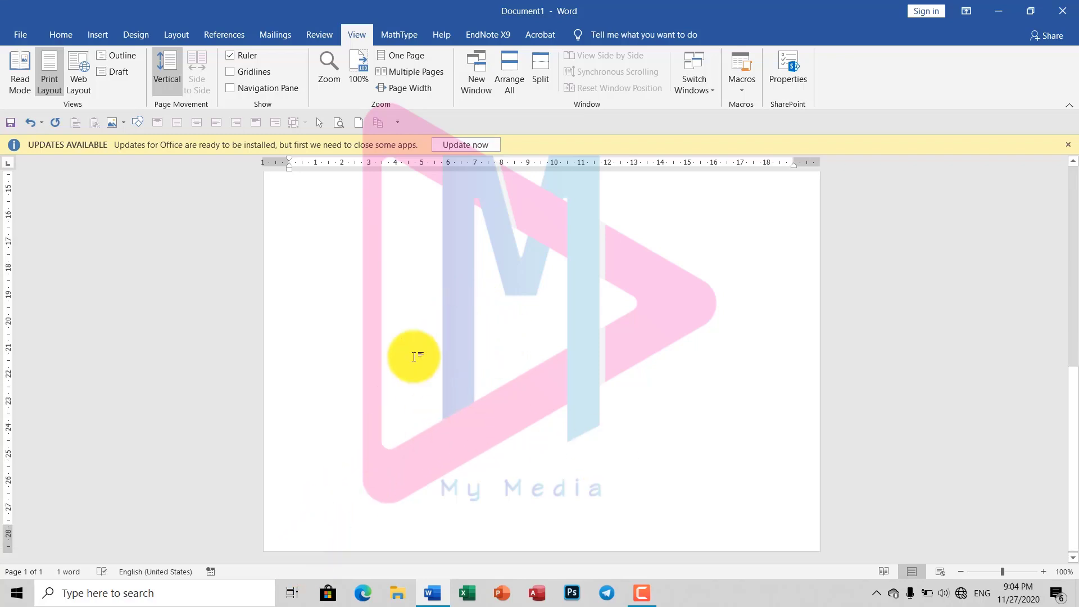
{"action": "scroll", "coordinate": [380, 332], "scroll_direction": "up", "scroll_amount": 5}
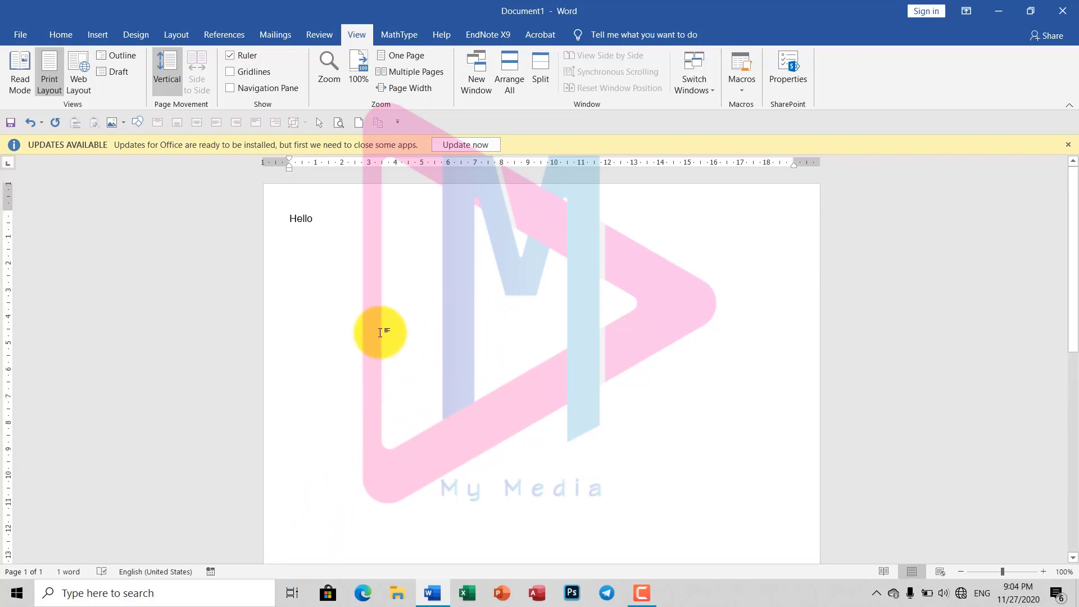
Insert three page breaks after Hello to make four pages, then return to page 1
{"action": "key", "text": "ctrl+Return"}
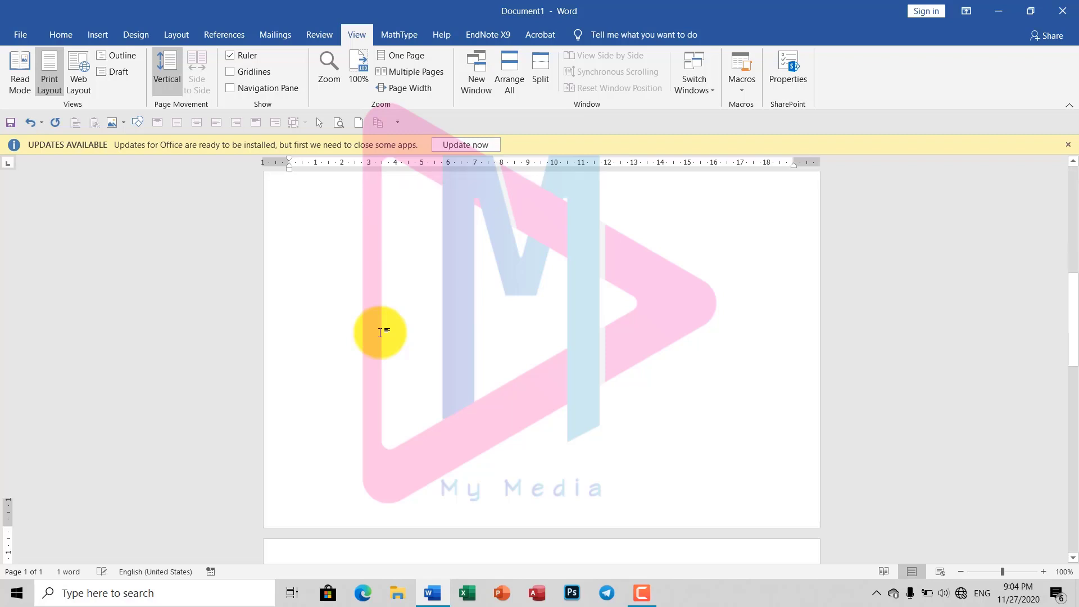
{"action": "key", "text": "ctrl+Return"}
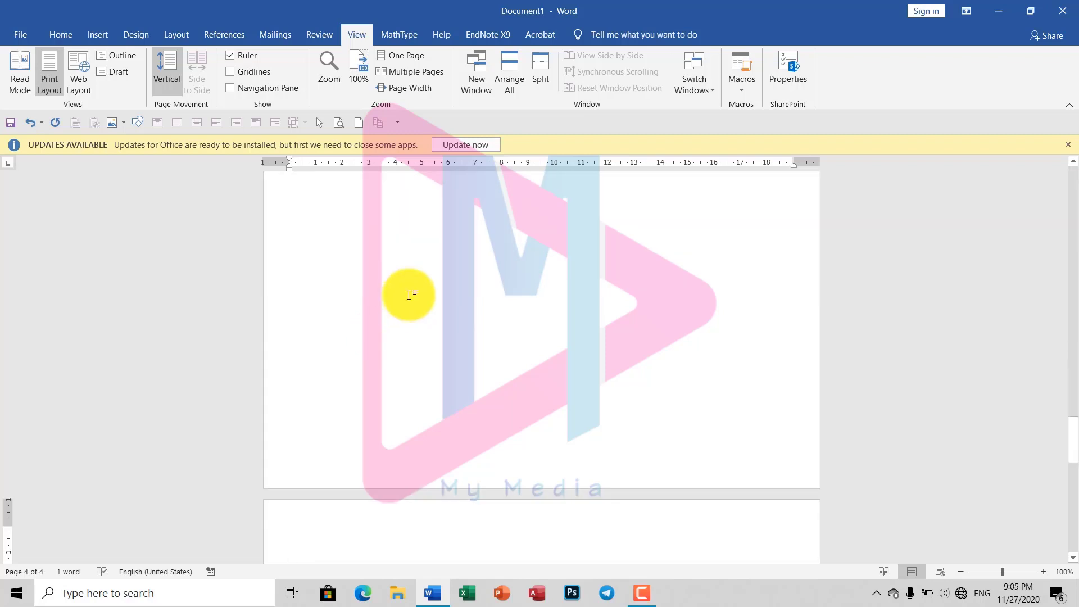
{"action": "key", "text": "ctrl+Return"}
{"action": "scroll", "coordinate": [414, 298], "scroll_direction": "down", "scroll_amount": 5}
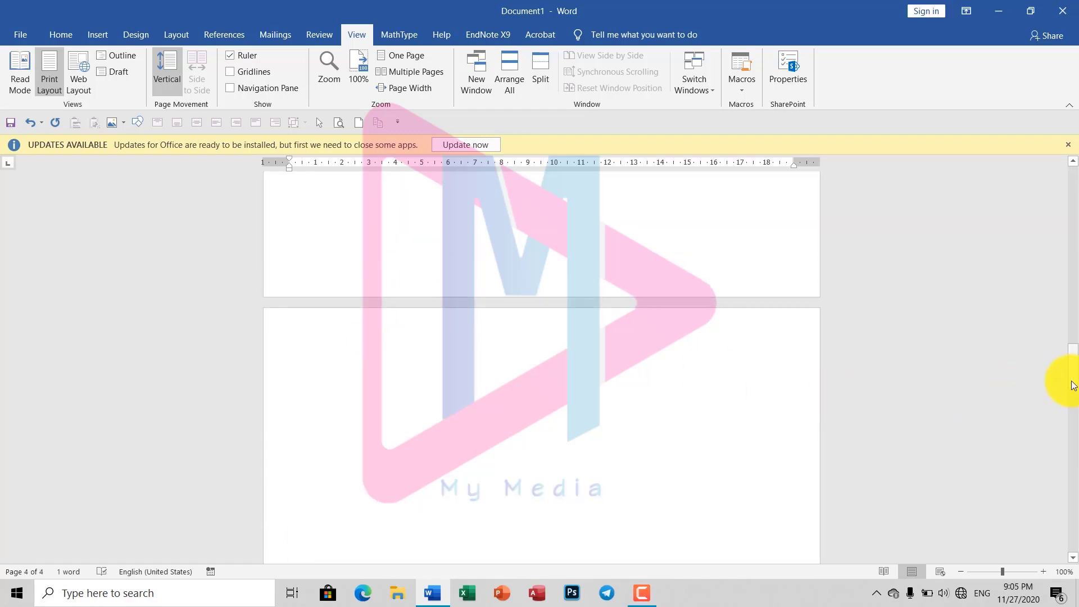
{"action": "mouse_move", "coordinate": [1074, 379]}
{"action": "left_mouse_down"}
{"action": "mouse_move", "coordinate": [1072, 329]}
{"action": "mouse_move", "coordinate": [1075, 555]}
{"action": "mouse_move", "coordinate": [1074, 186]}
{"action": "left_mouse_up"}
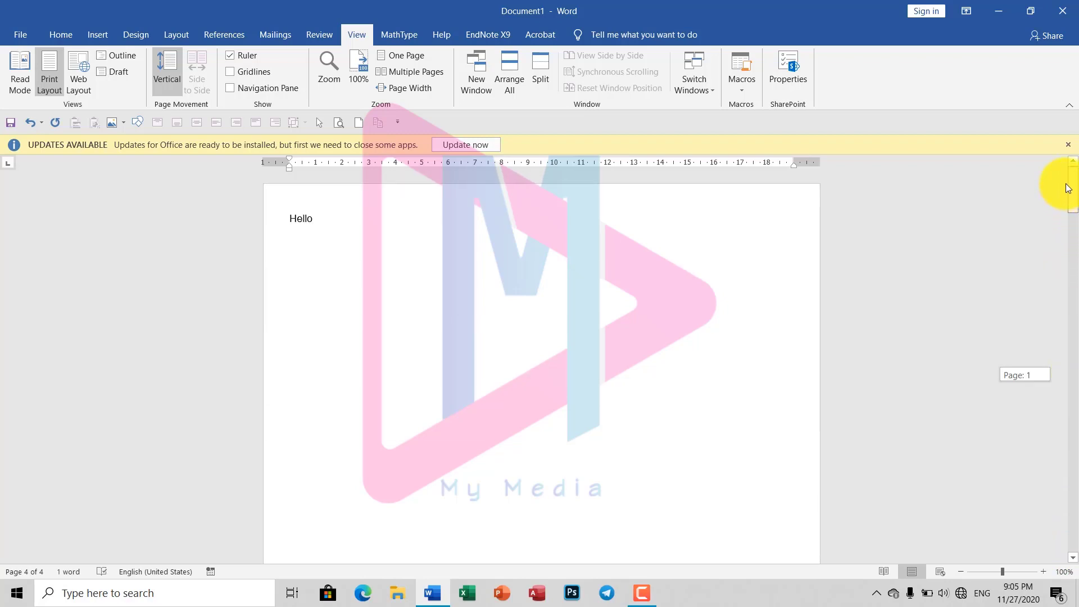
{"action": "left_click", "coordinate": [357, 248]}
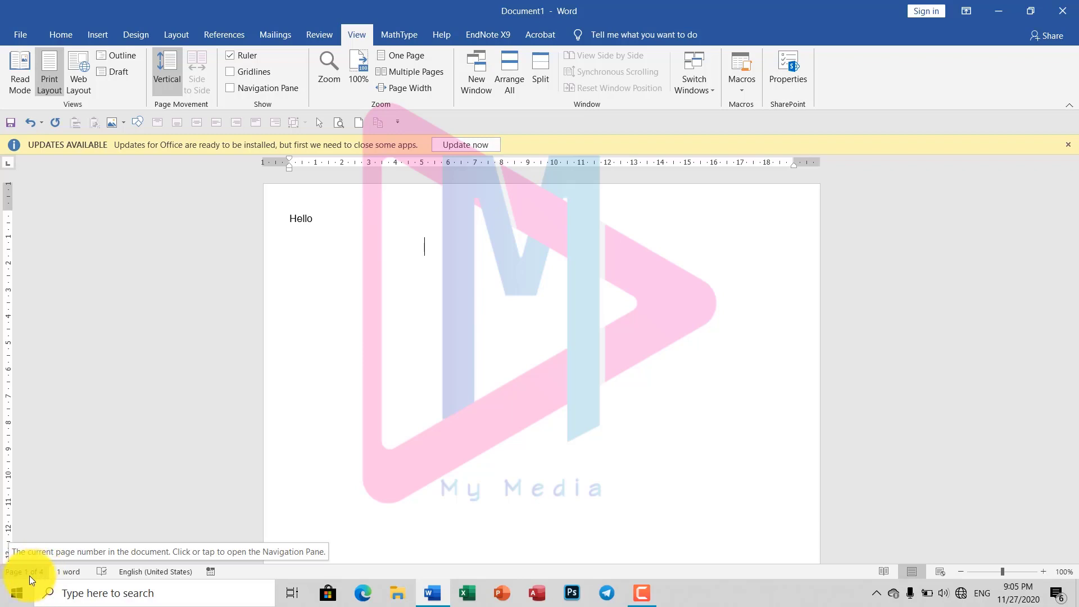
{"action": "left_click", "coordinate": [335, 219]}
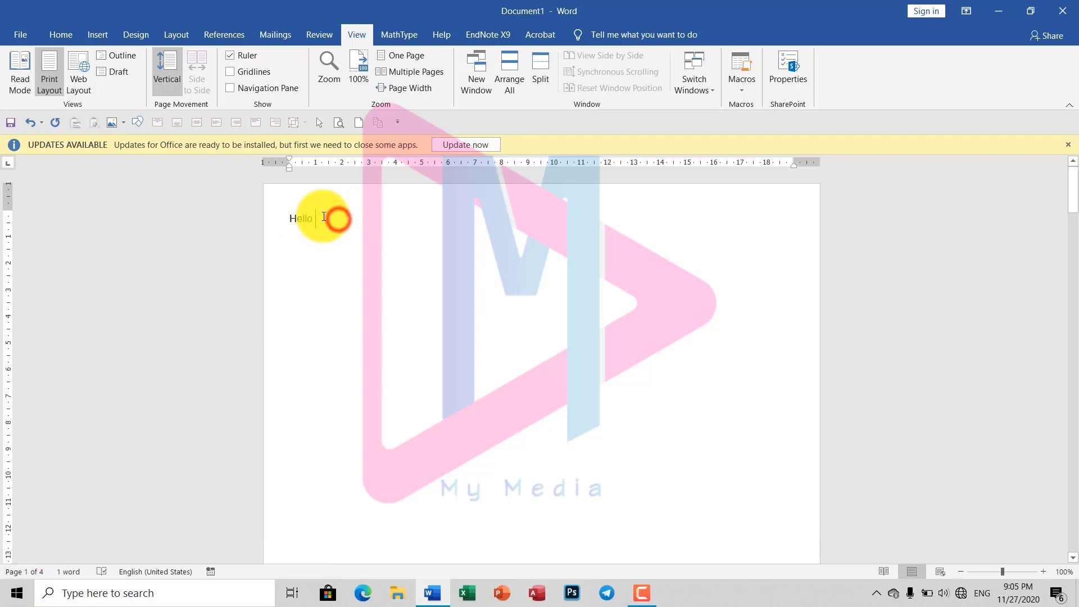